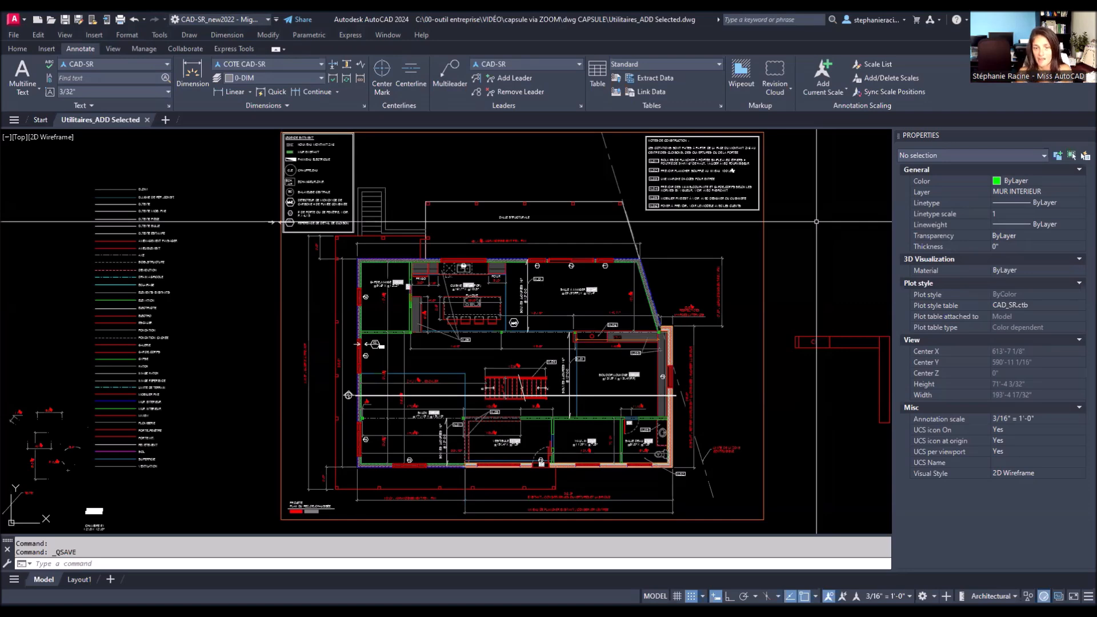
- Inspect the properties of the blue area polyline around the SALON room
{"action": "middle_click_drag", "start_coordinate": [455, 362], "coordinate": [405, 336]}
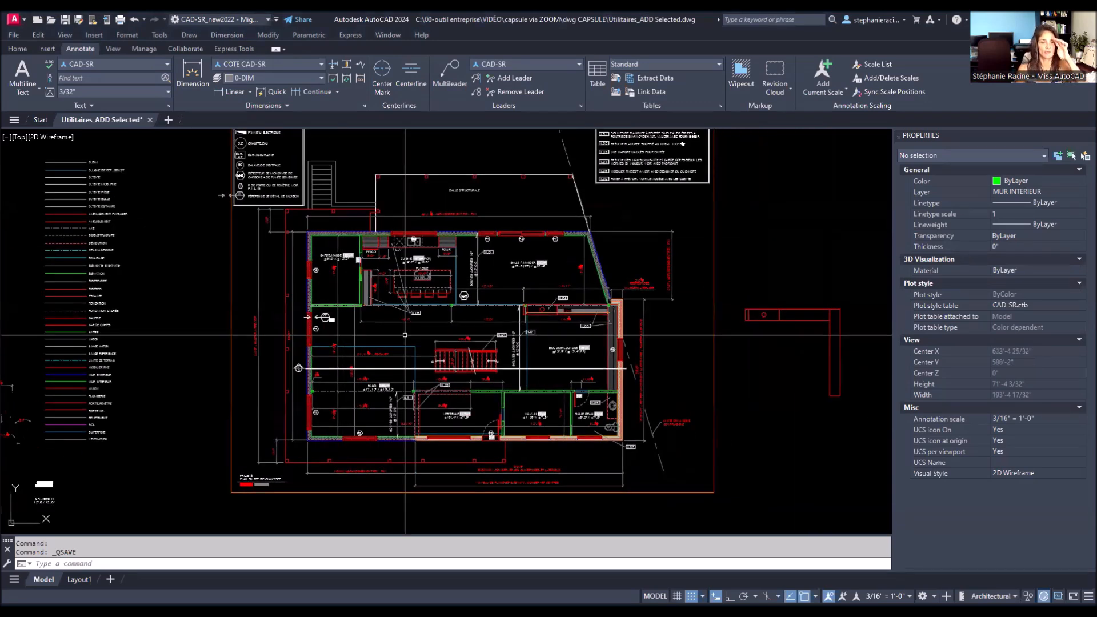
{"action": "scroll", "coordinate": [405, 336], "scroll_direction": "up", "scroll_amount": 2}
{"action": "left_click", "coordinate": [413, 352]}
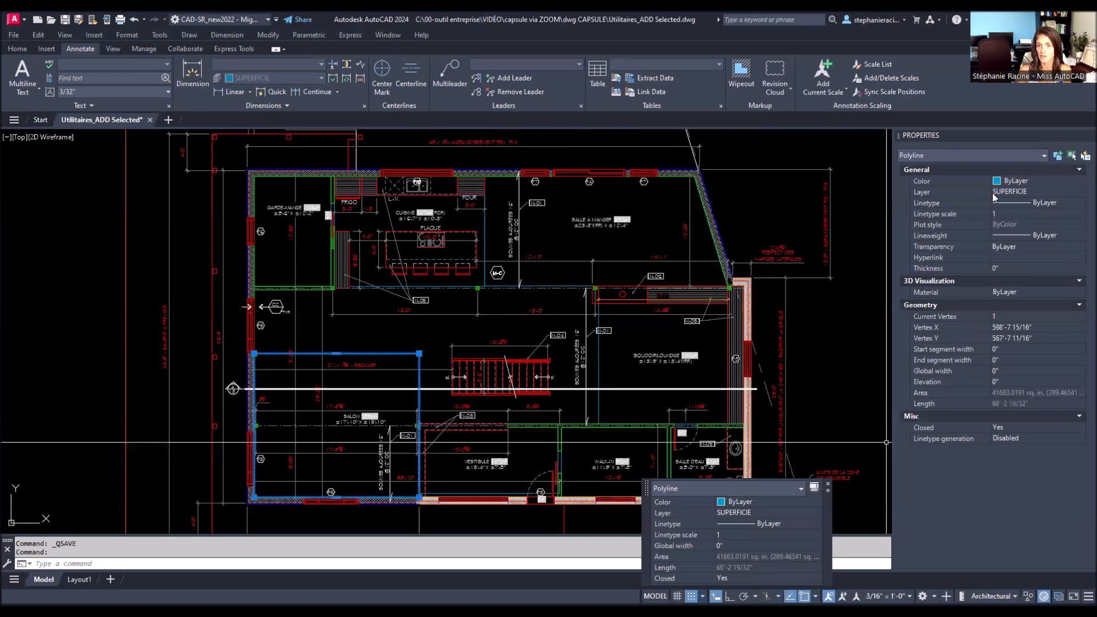
{"action": "key", "text": "Escape"}
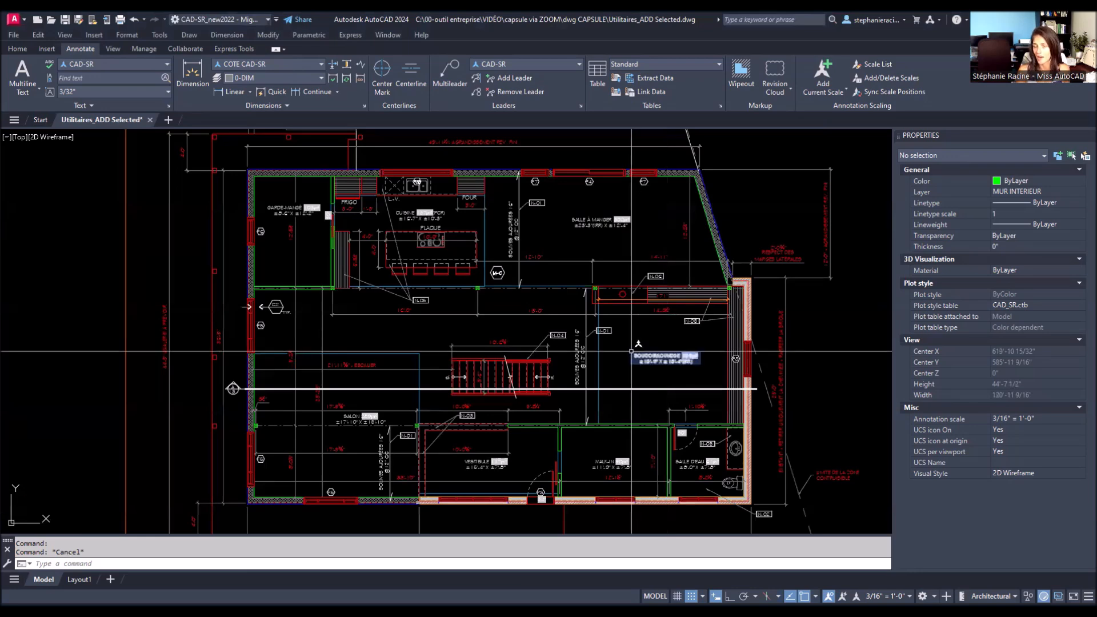
{"action": "key", "text": "Escape"}
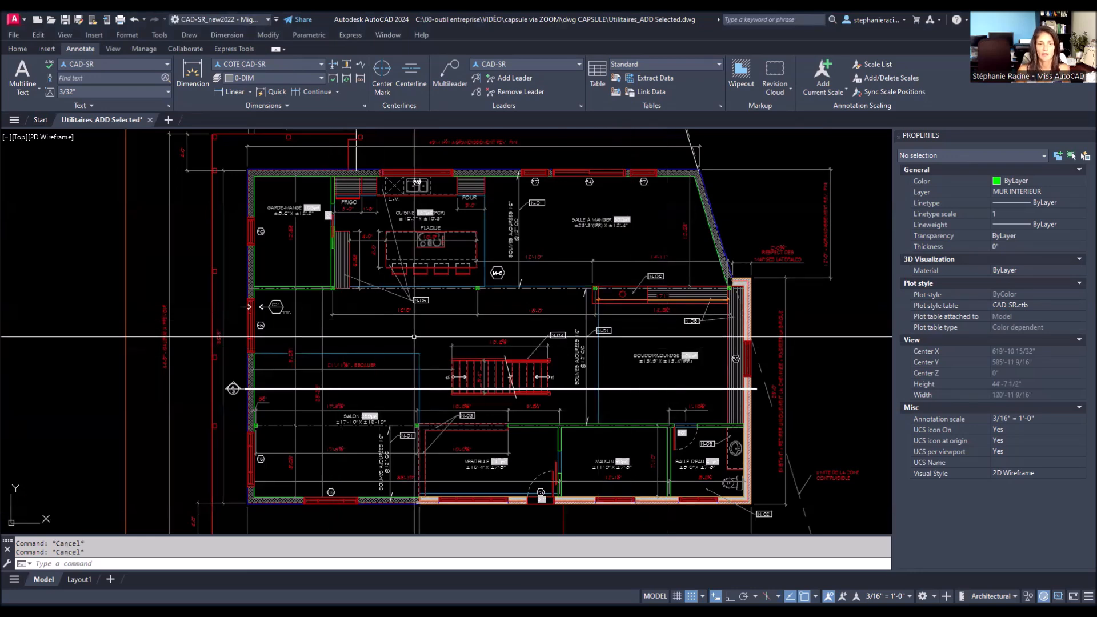
- Compare the SALON area polyline with the area text in the room's label, and examine the space above the room
{"action": "left_click", "coordinate": [416, 354]}
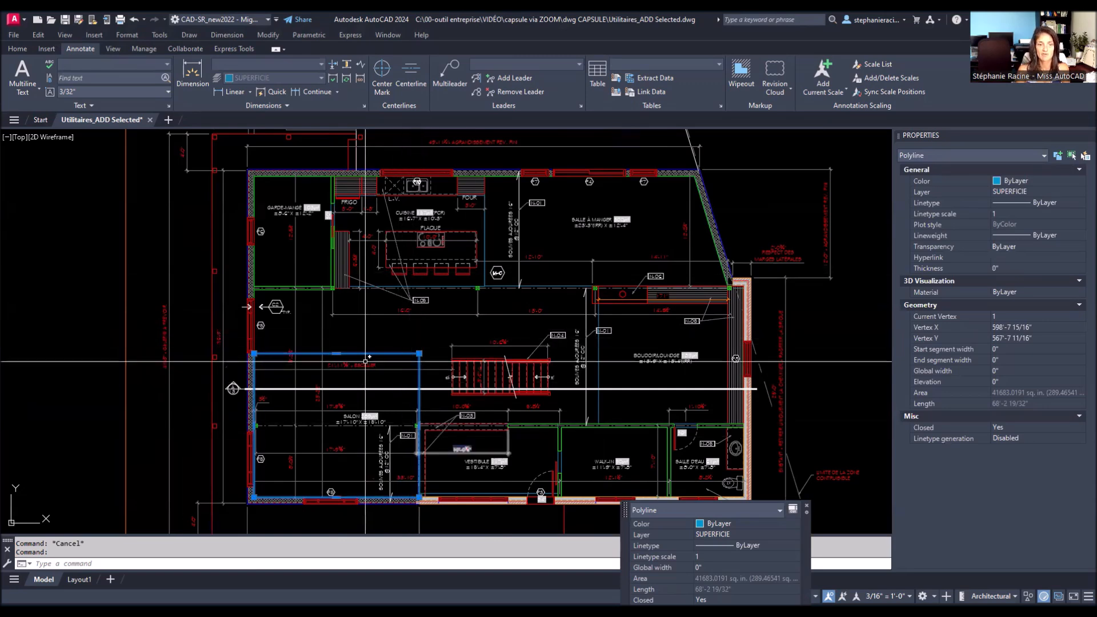
{"action": "scroll", "coordinate": [354, 420], "scroll_direction": "up", "scroll_amount": 10}
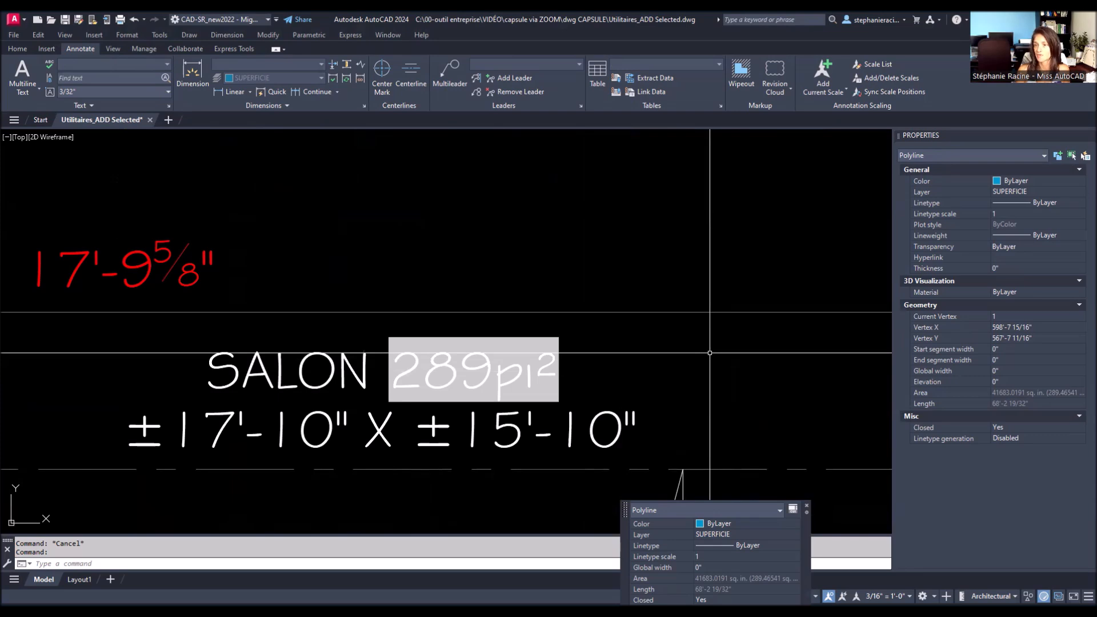
{"action": "scroll", "coordinate": [710, 353], "scroll_direction": "down", "scroll_amount": 10}
{"action": "key", "text": "Escape"}
{"action": "middle_click_drag", "start_coordinate": [748, 221], "coordinate": [451, 323]}
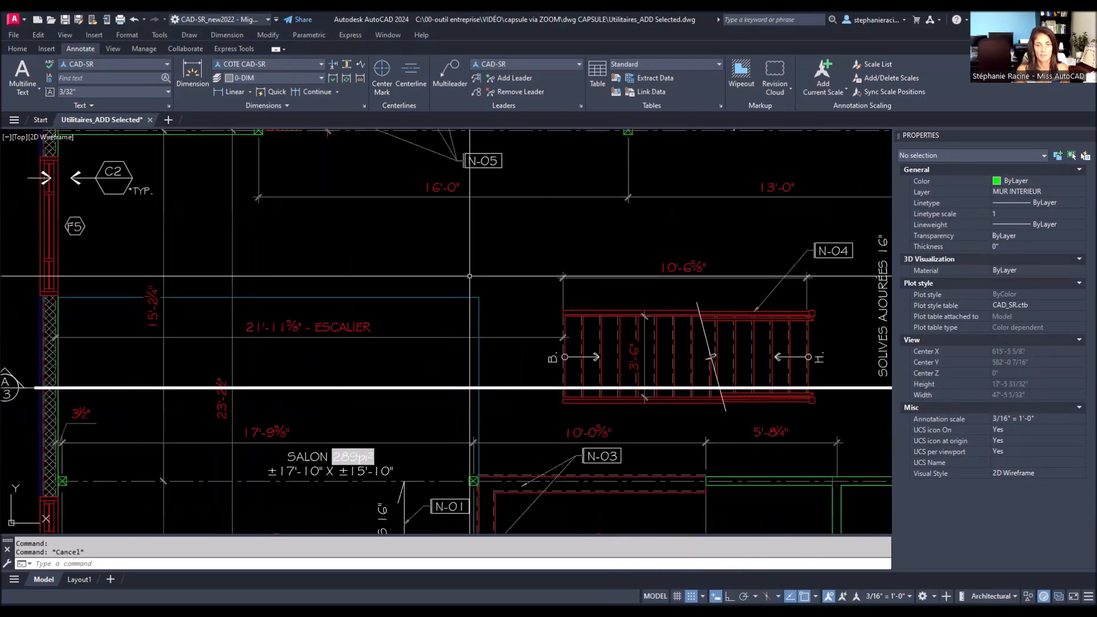
{"action": "scroll", "coordinate": [468, 276], "scroll_direction": "down", "scroll_amount": 2}
{"action": "middle_click_drag", "start_coordinate": [487, 266], "coordinate": [449, 307]}
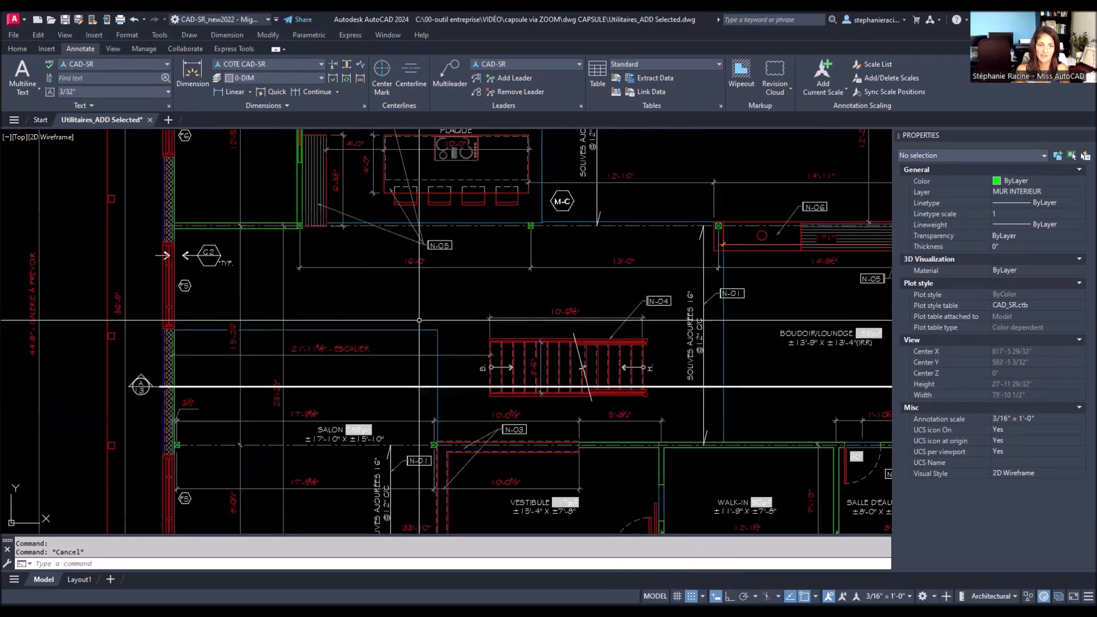
{"action": "left_click", "coordinate": [450, 334]}
{"action": "left_click", "coordinate": [415, 307]}
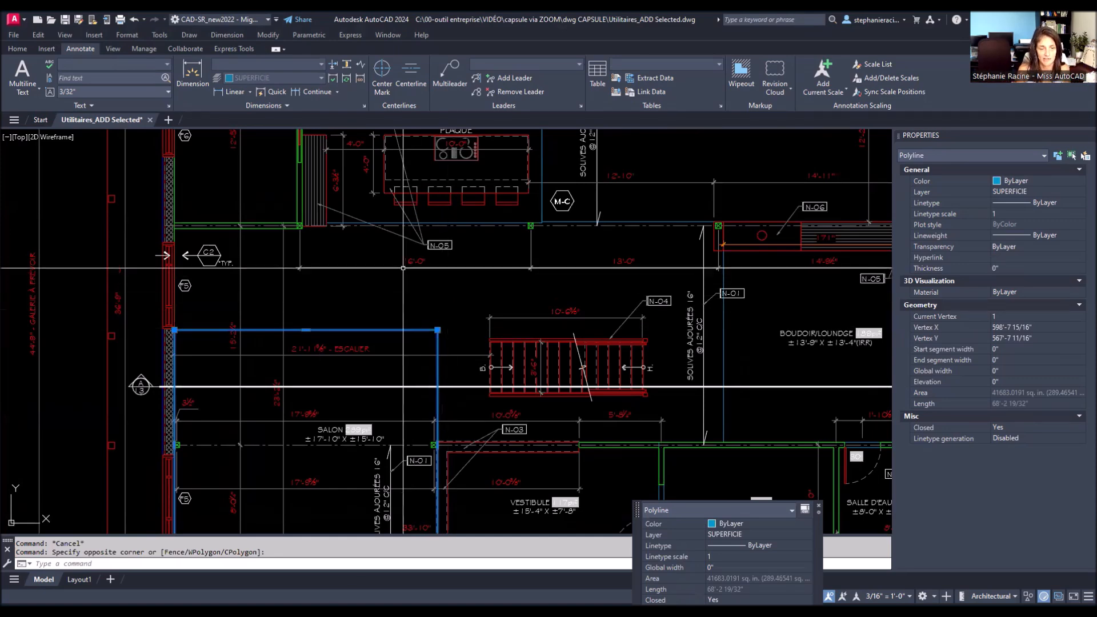
{"action": "key", "text": "Escape"}
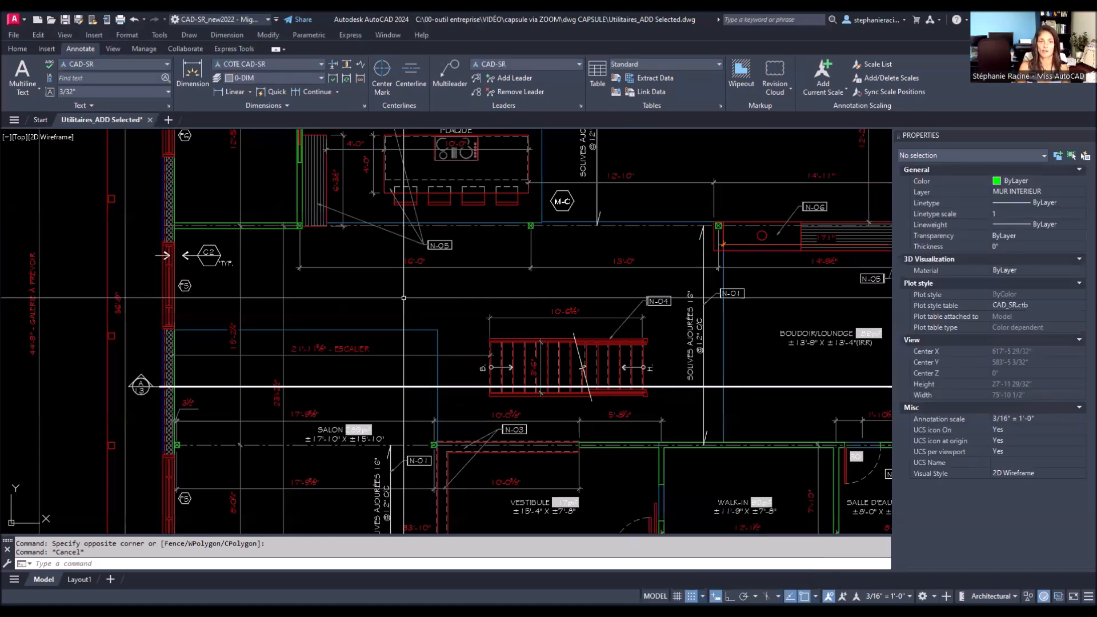
- Use Add Selected on the SALON area polyline to draw a closed polyline around the open space between SALON and the kitchen
{"action": "left_click", "coordinate": [406, 343]}
{"action": "left_click", "coordinate": [382, 315]}
{"action": "scroll", "coordinate": [239, 206], "scroll_direction": "down", "scroll_amount": 2}
{"action": "middle_click_drag", "start_coordinate": [239, 206], "coordinate": [248, 318]}
{"action": "scroll", "coordinate": [268, 271], "scroll_direction": "up", "scroll_amount": 4}
{"action": "mouse_move", "coordinate": [269, 271]}
{"action": "middle_mouse_down"}
{"action": "mouse_move", "coordinate": [269, 337]}
{"action": "mouse_move", "coordinate": [269, 232]}
{"action": "middle_mouse_up"}
{"action": "scroll", "coordinate": [269, 232], "scroll_direction": "down", "scroll_amount": 2}
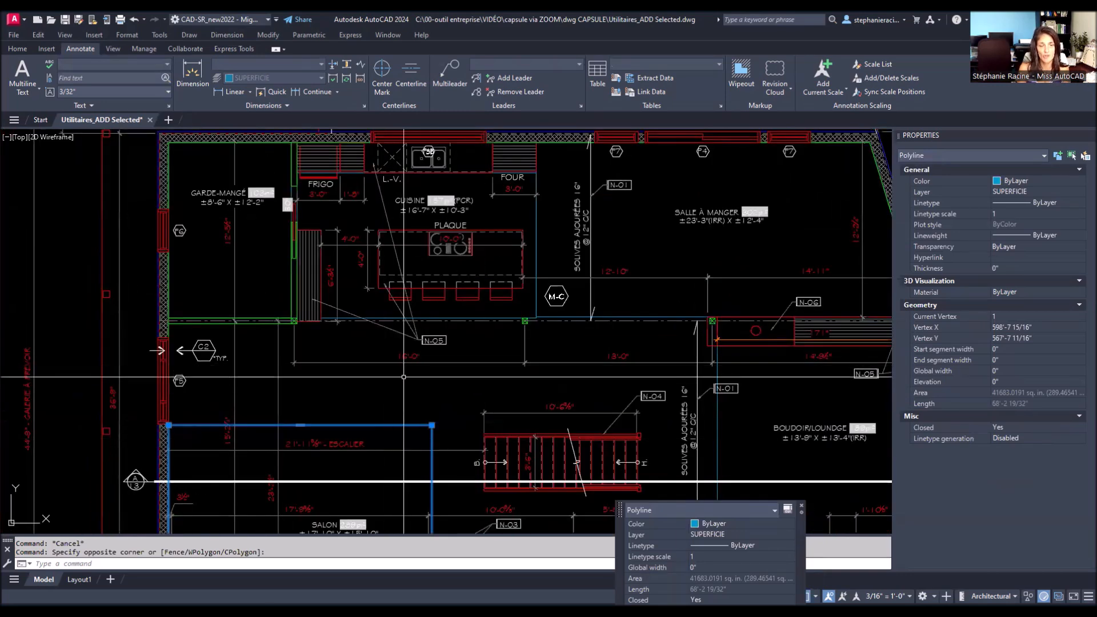
{"action": "right_click", "coordinate": [388, 419]}
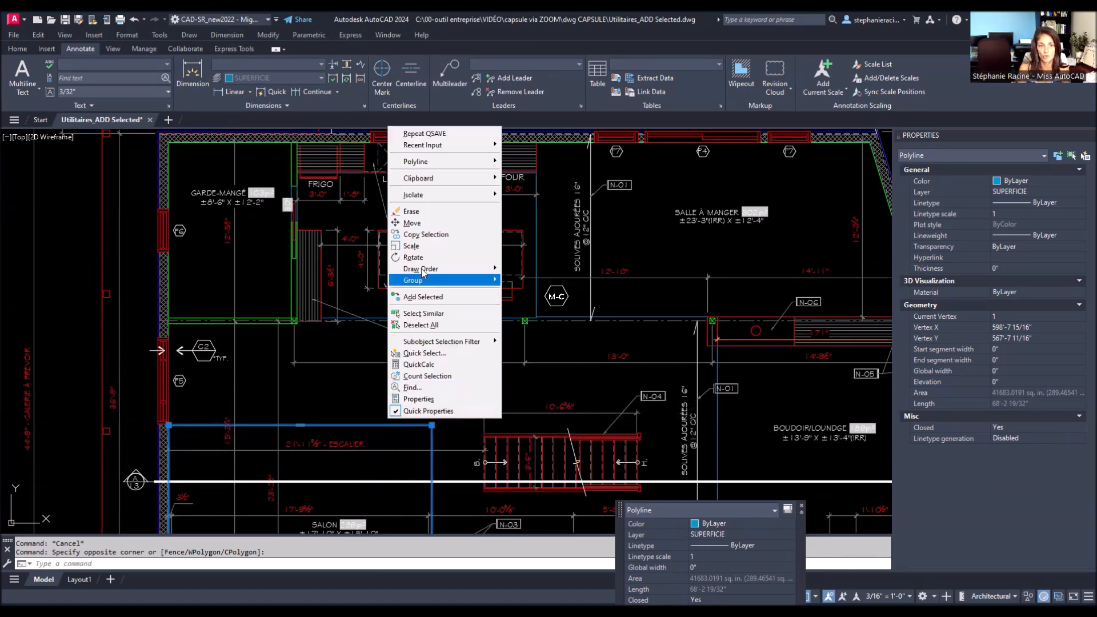
{"action": "left_click", "coordinate": [438, 298]}
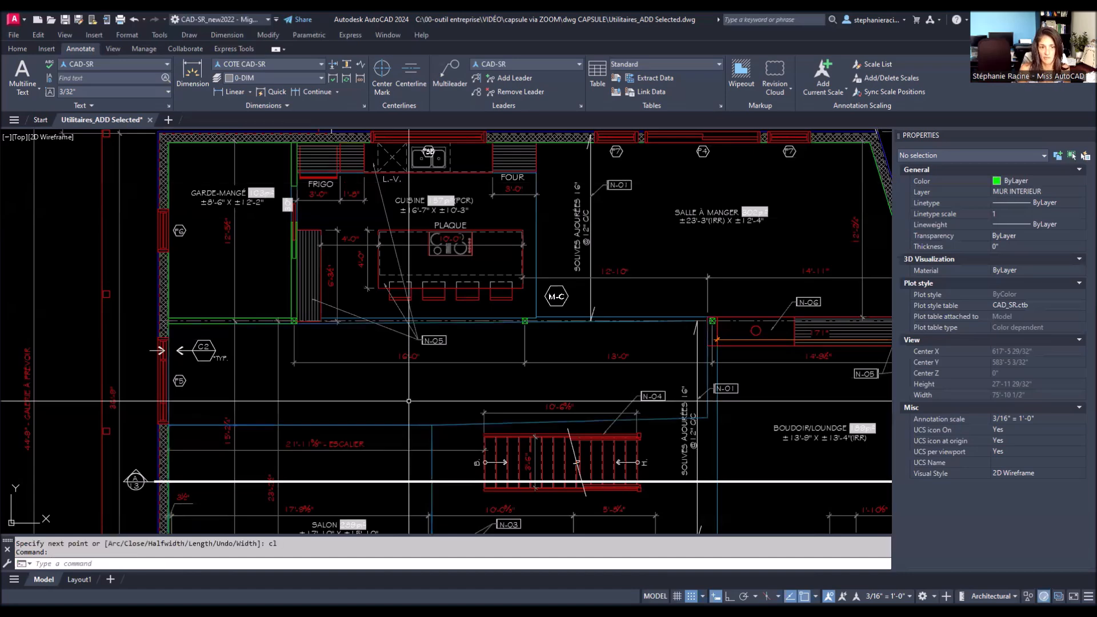
- Check the layer and other properties of the new polyline above SALON
{"action": "left_click", "coordinate": [452, 408]}
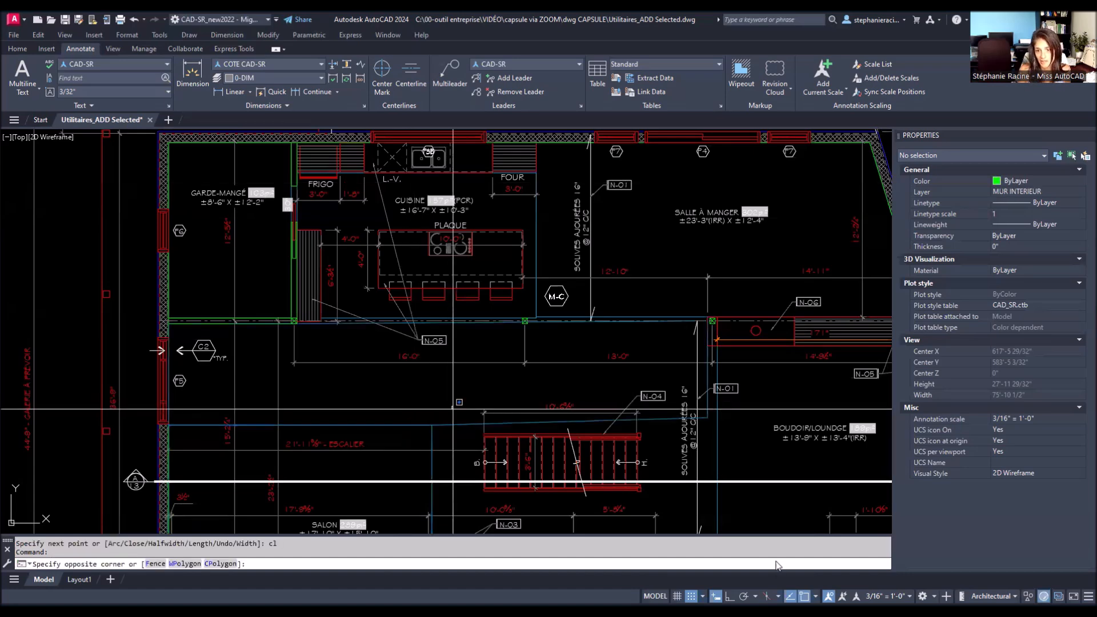
{"action": "left_click", "coordinate": [717, 498]}
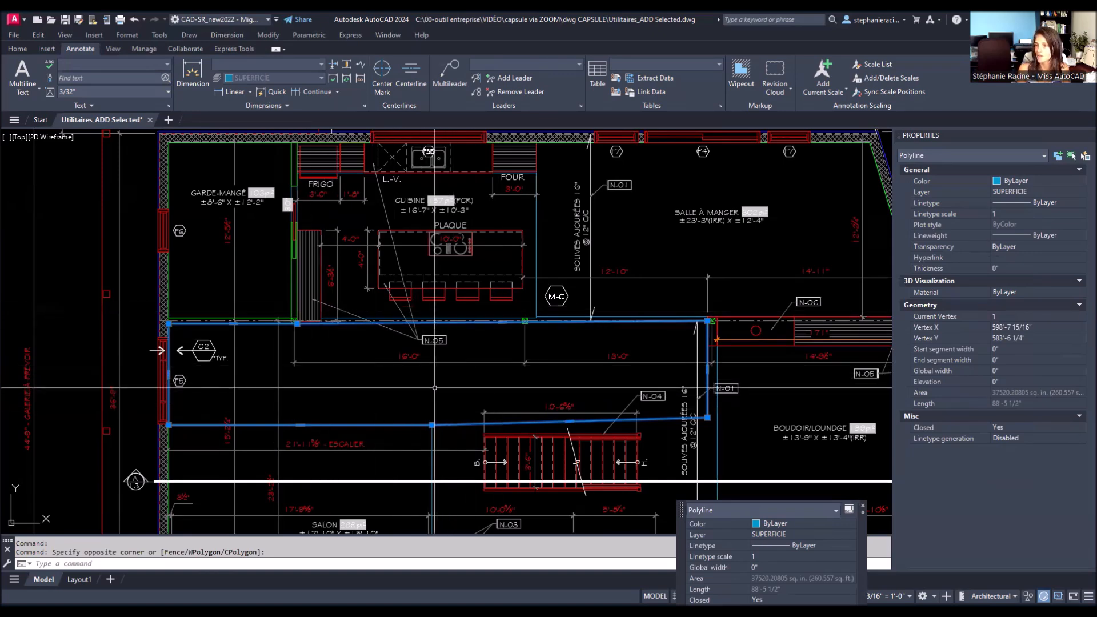
{"action": "scroll", "coordinate": [303, 396], "scroll_direction": "up", "scroll_amount": 2}
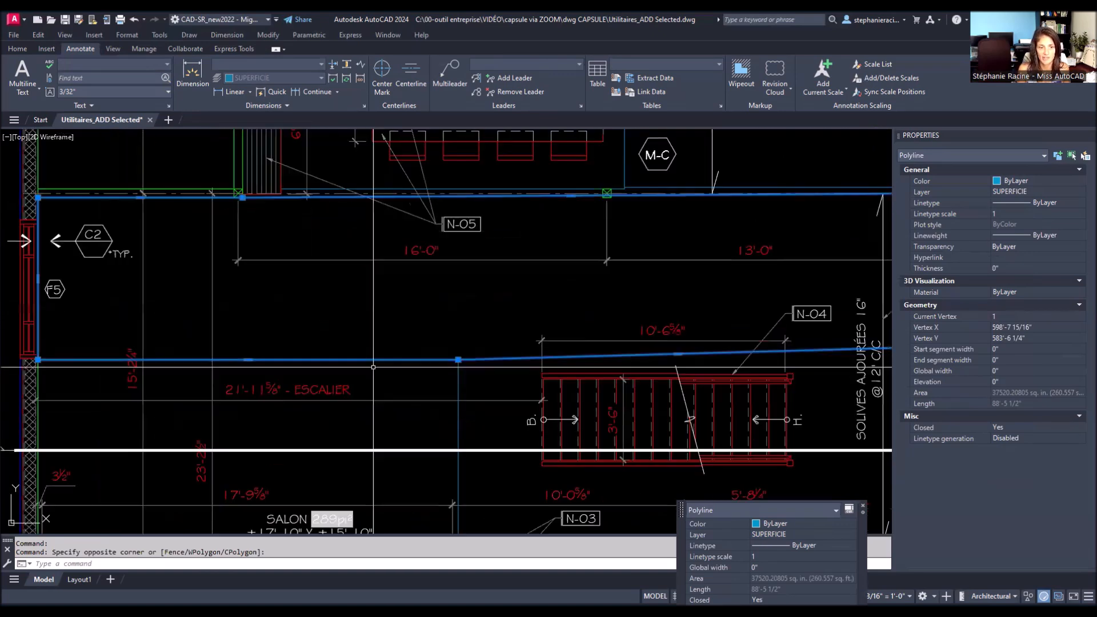
{"action": "scroll", "coordinate": [303, 396], "scroll_direction": "down", "scroll_amount": 2}
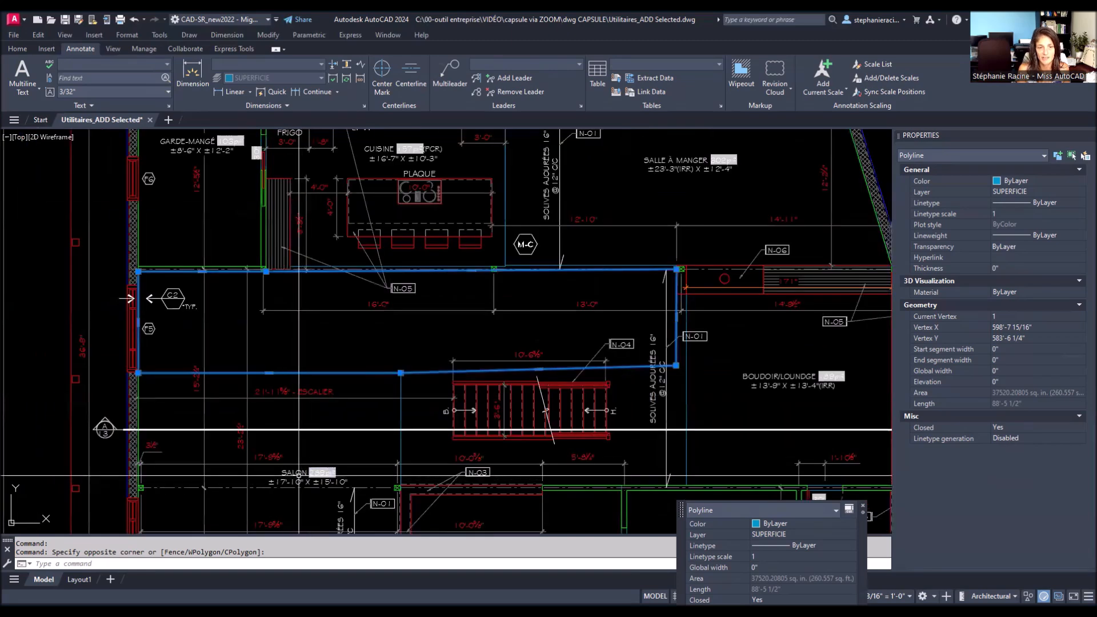
{"action": "key", "text": "Escape"}
- Use Add Selected on the SALON room label to place the text "BLA BLA" in the open space above, and check its properties
{"action": "left_click", "coordinate": [294, 476]}
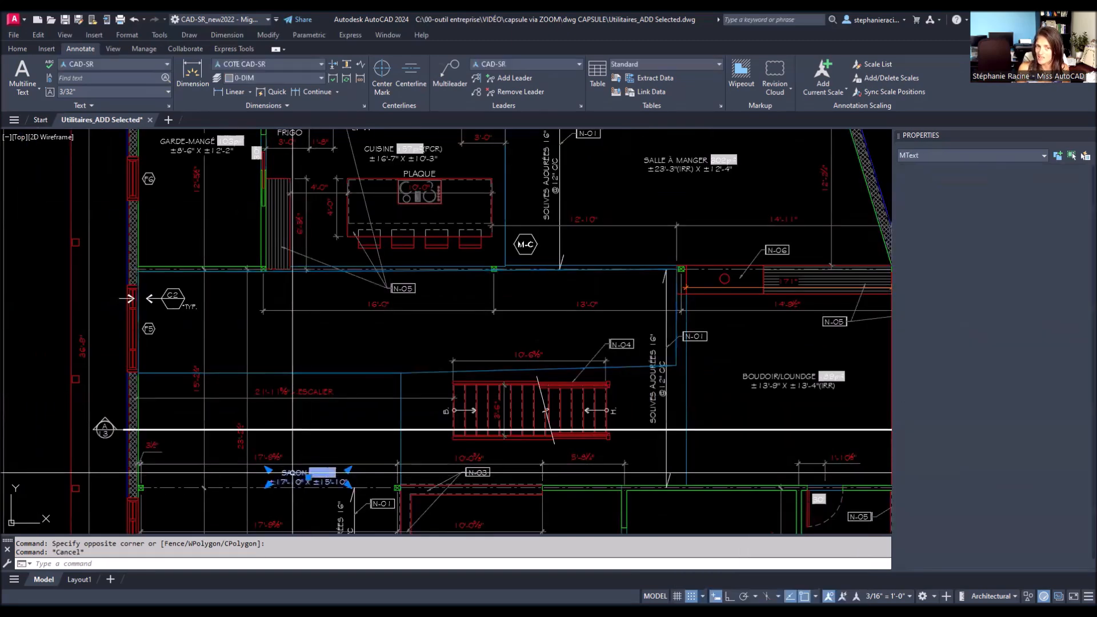
{"action": "right_click", "coordinate": [290, 485]}
{"action": "left_click", "coordinate": [347, 352]}
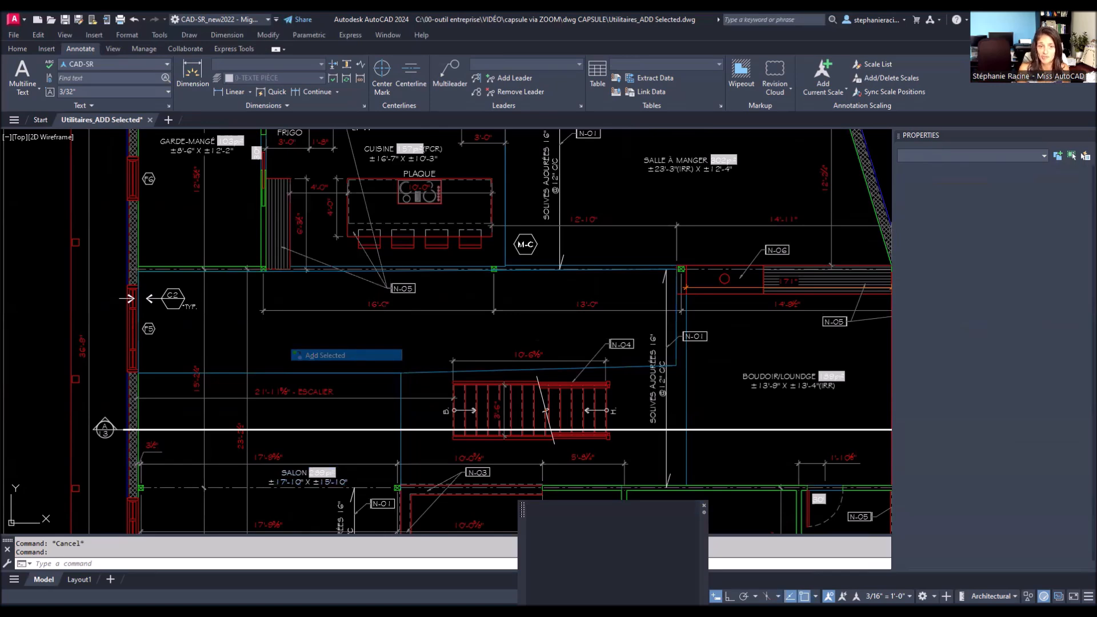
{"action": "left_click", "coordinate": [356, 317]}
{"action": "left_click", "coordinate": [430, 345]}
{"action": "type", "text": "BLA"}
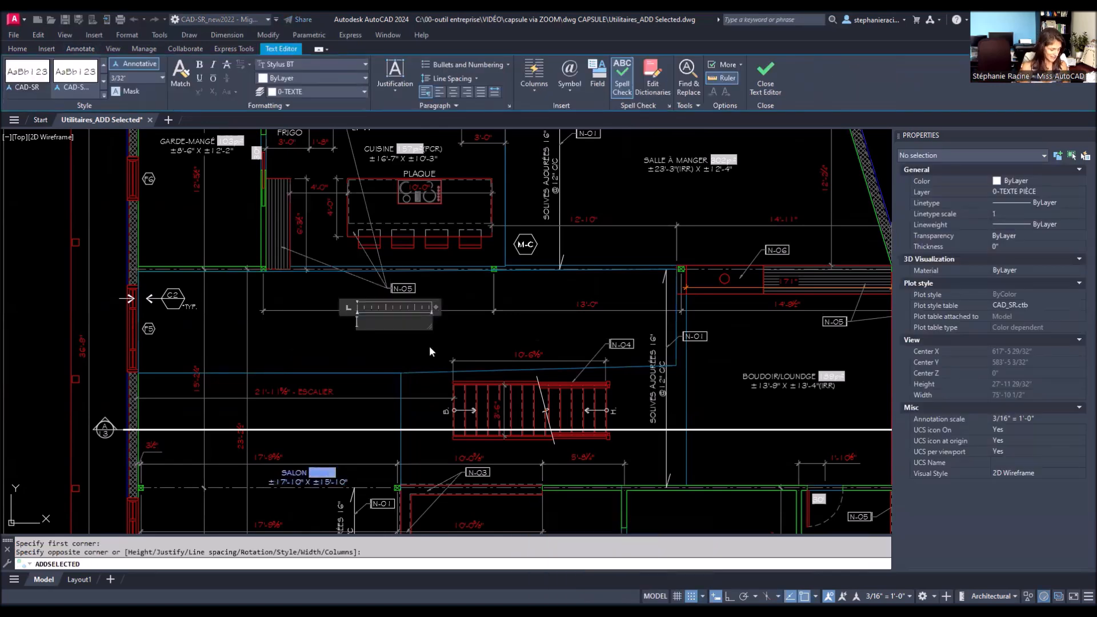
{"action": "type", "text": " BLA"}
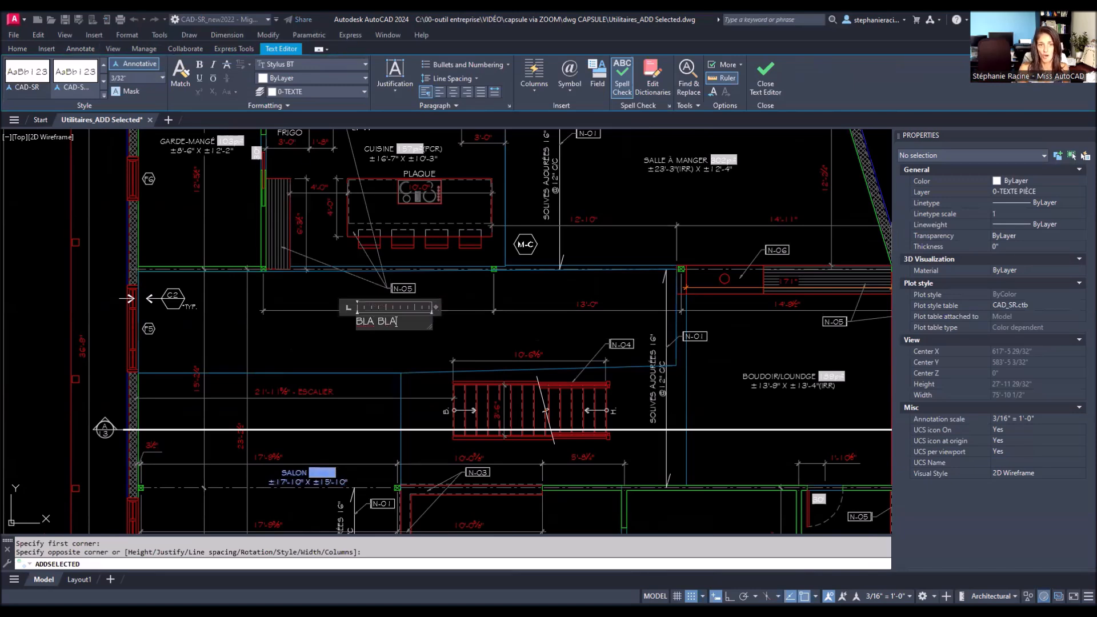
{"action": "left_click", "coordinate": [430, 346]}
{"action": "left_click", "coordinate": [398, 324]}
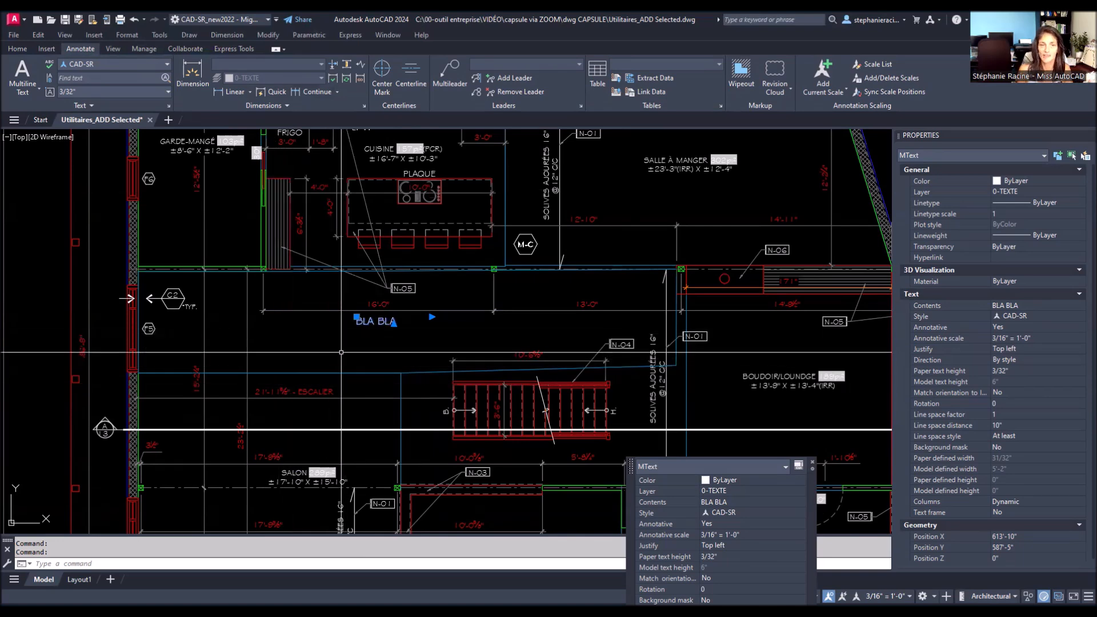
{"action": "key", "text": "Escape"}
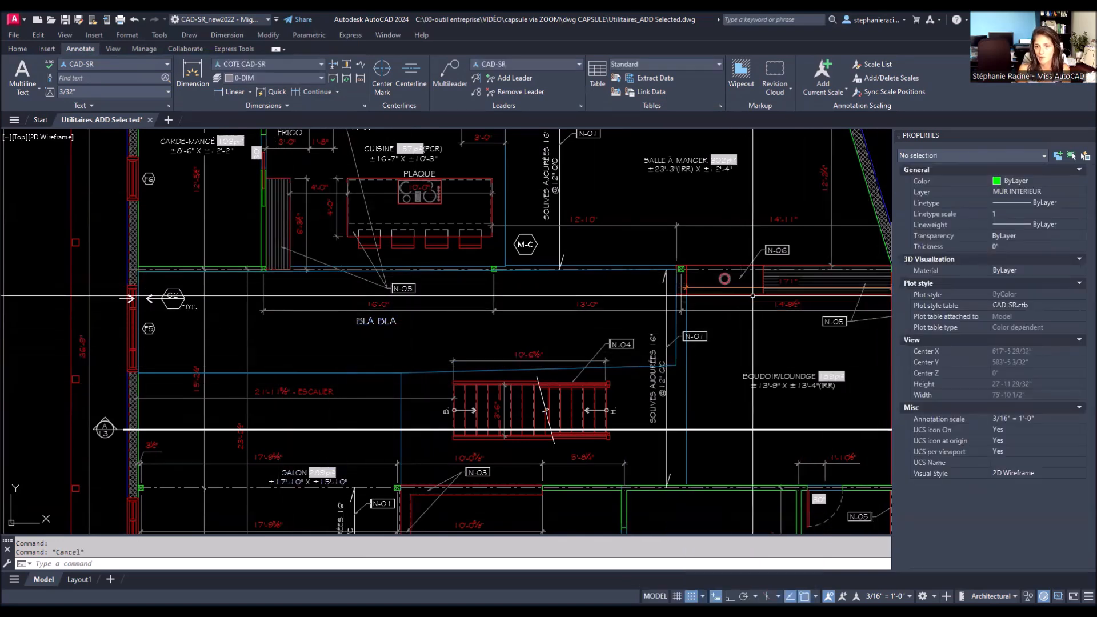
- Compare the layer and dimension style of the counter dimension above BOUDOIR/LOUNDGE with those of the 13'-0" dimension
{"action": "left_click", "coordinate": [750, 287]}
{"action": "middle_click_drag", "start_coordinate": [745, 353], "coordinate": [660, 357]}
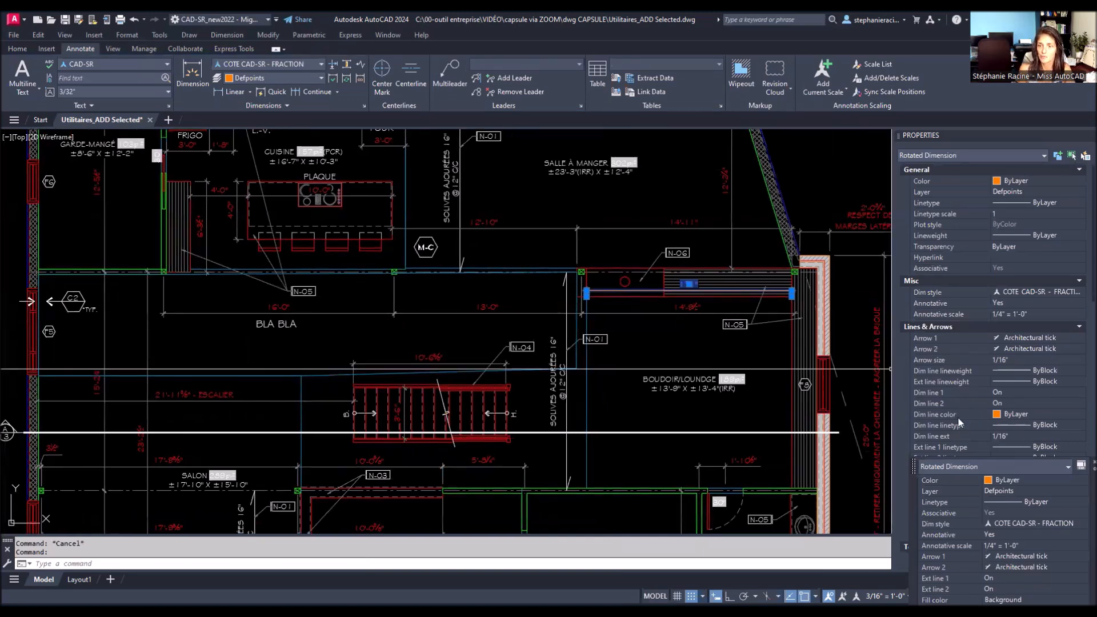
{"action": "key", "text": "Escape"}
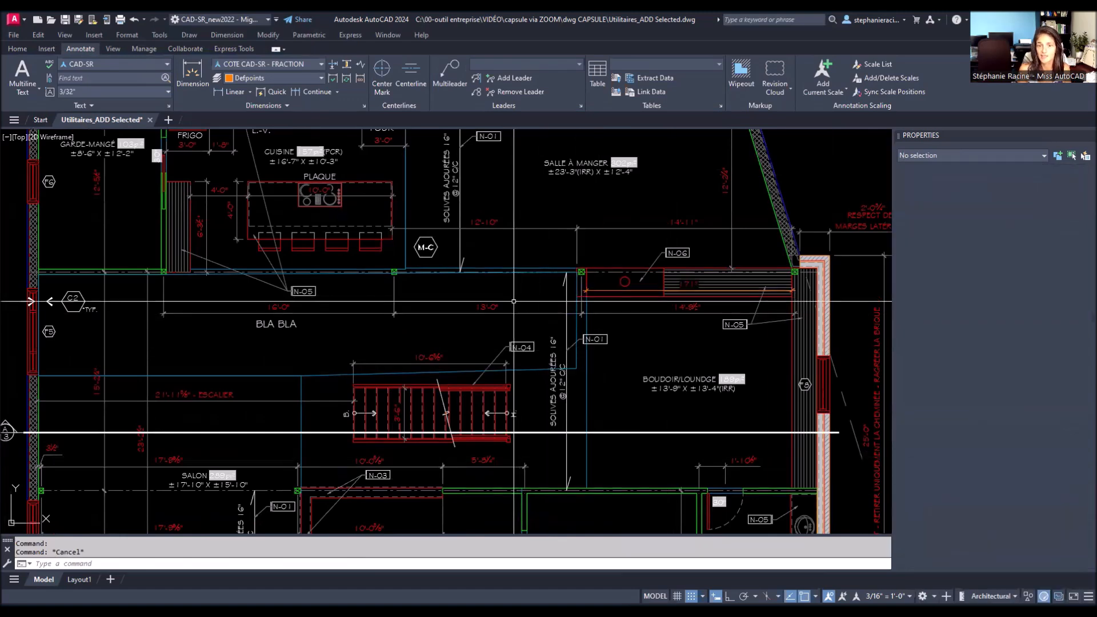
{"action": "left_click", "coordinate": [513, 298]}
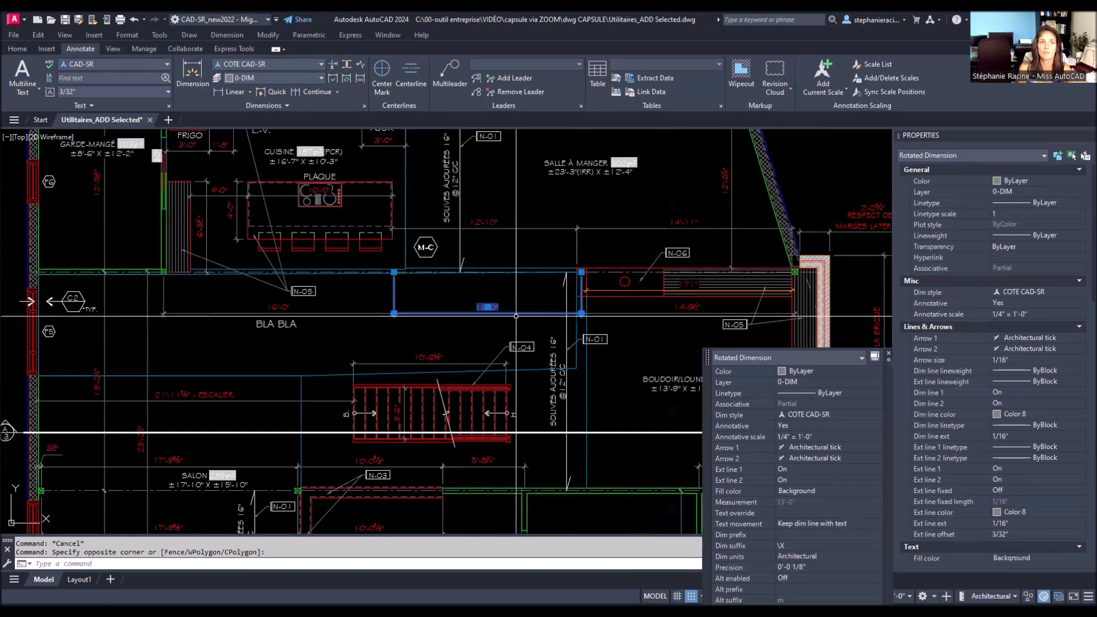
{"action": "key", "text": "Escape"}
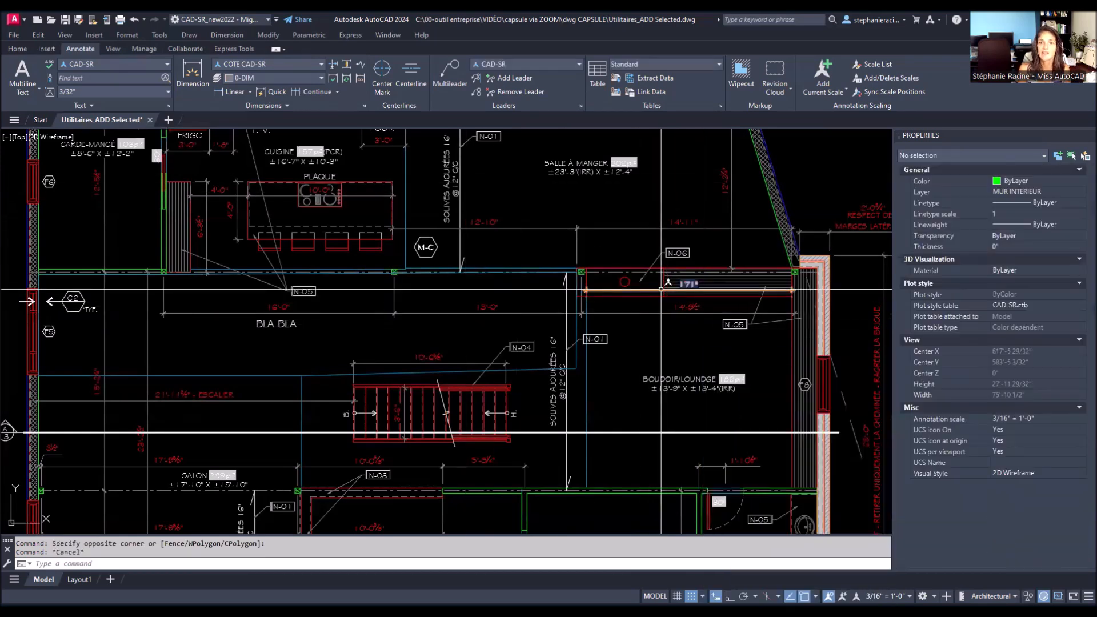
{"action": "left_click", "coordinate": [661, 290]}
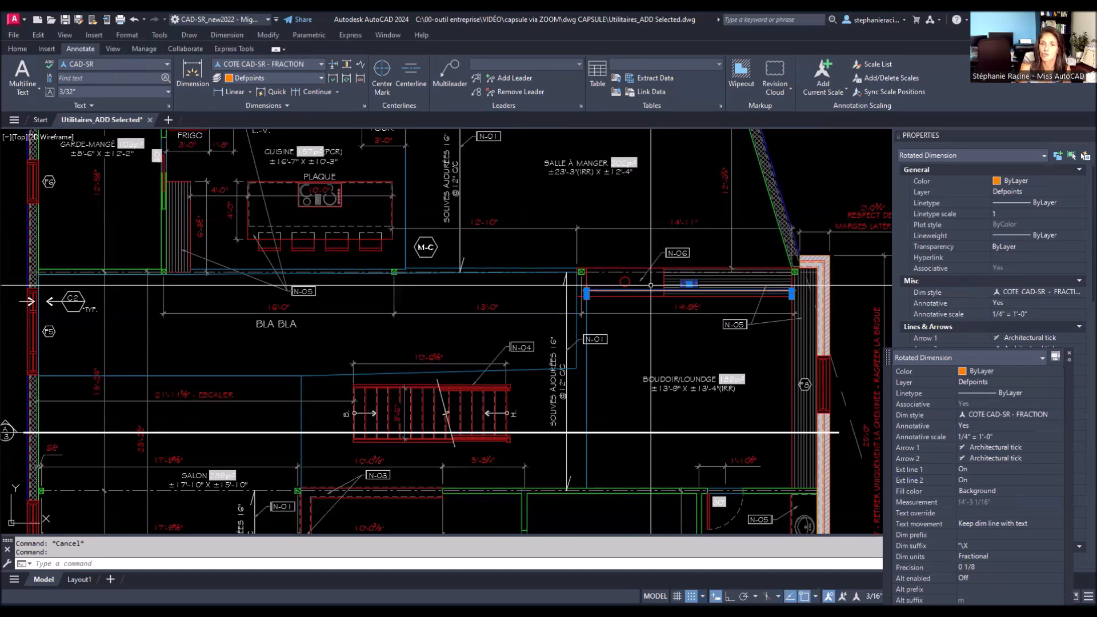
{"action": "key", "text": "Escape"}
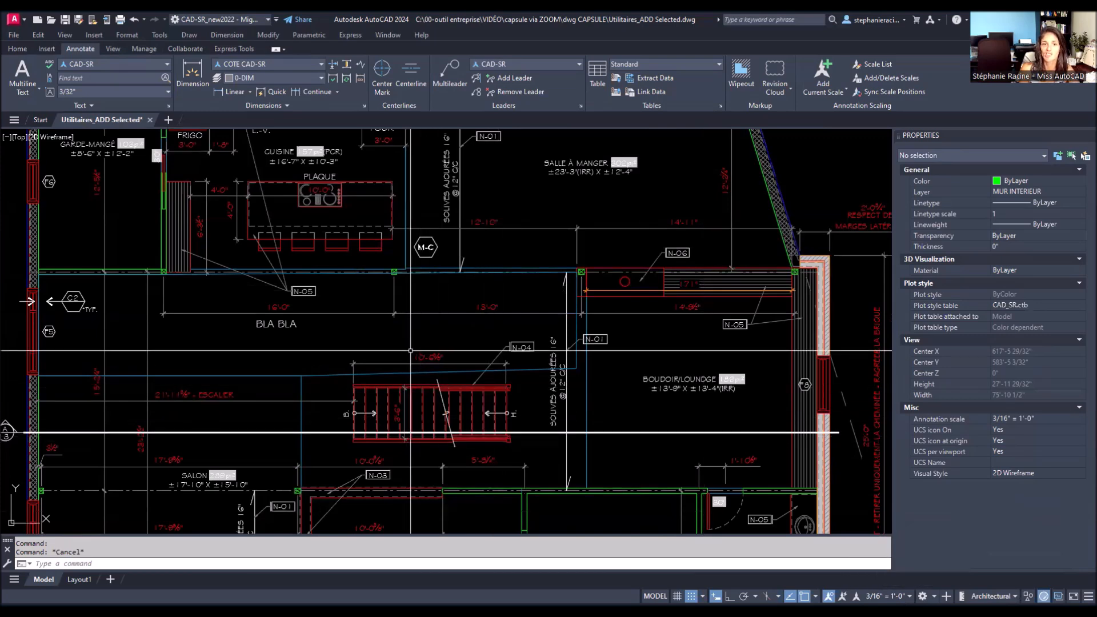
{"action": "left_click", "coordinate": [429, 312]}
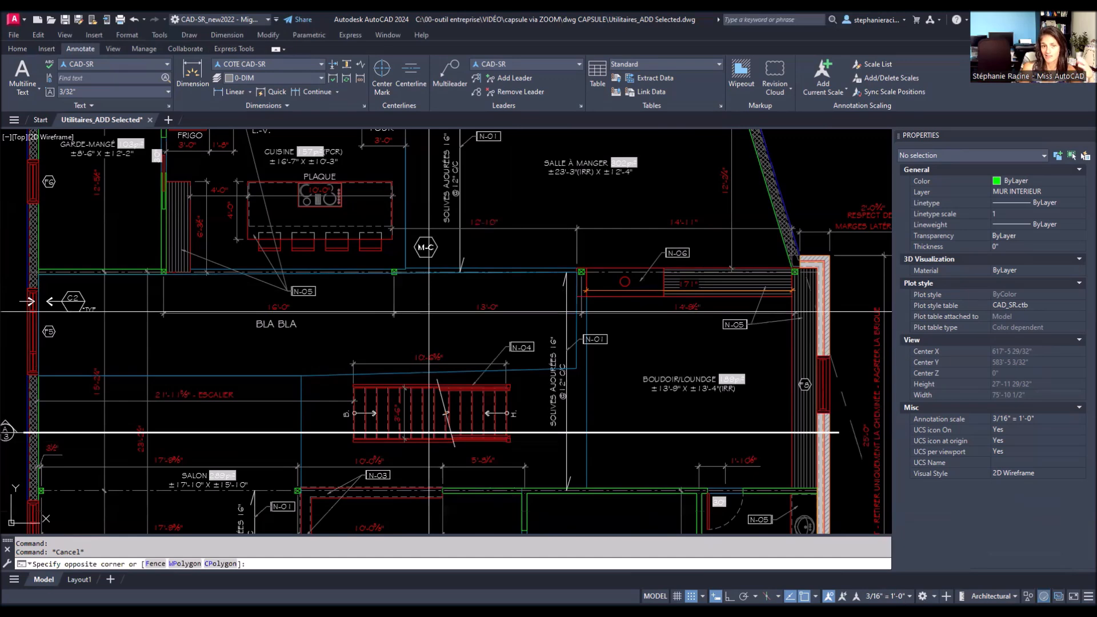
{"action": "left_click", "coordinate": [455, 331]}
{"action": "key", "text": "Escape"}
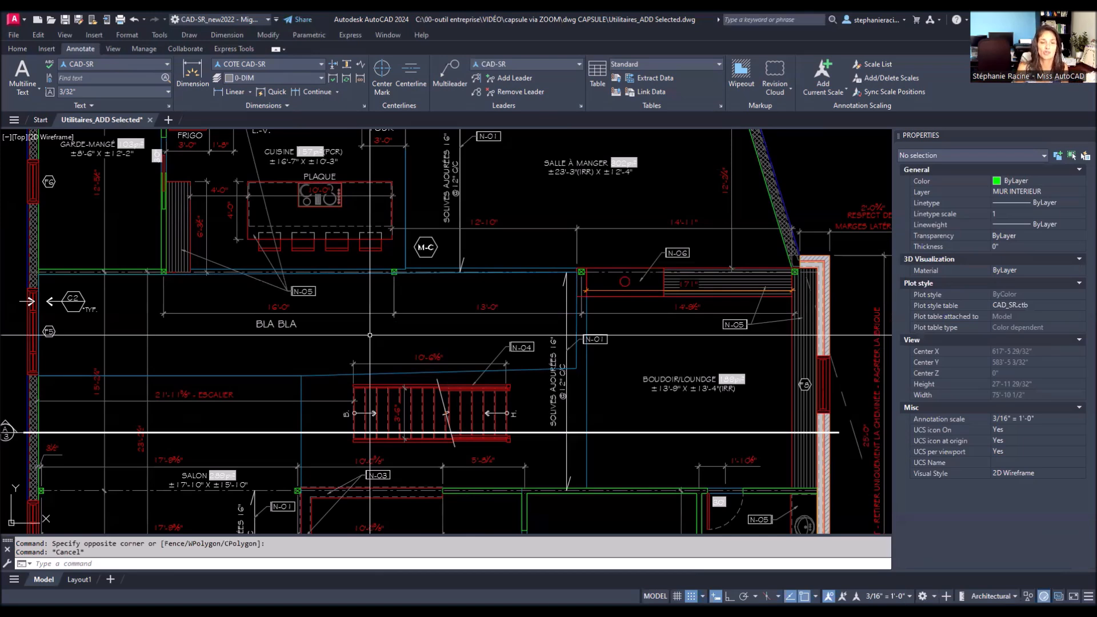
- Use Add Selected on the small circle in the counter copy outside the plan to draw a circle of about 8" radius below the counter
{"action": "scroll", "coordinate": [370, 335], "scroll_direction": "down", "scroll_amount": 5}
{"action": "middle_click_drag", "start_coordinate": [740, 322], "coordinate": [592, 314]}
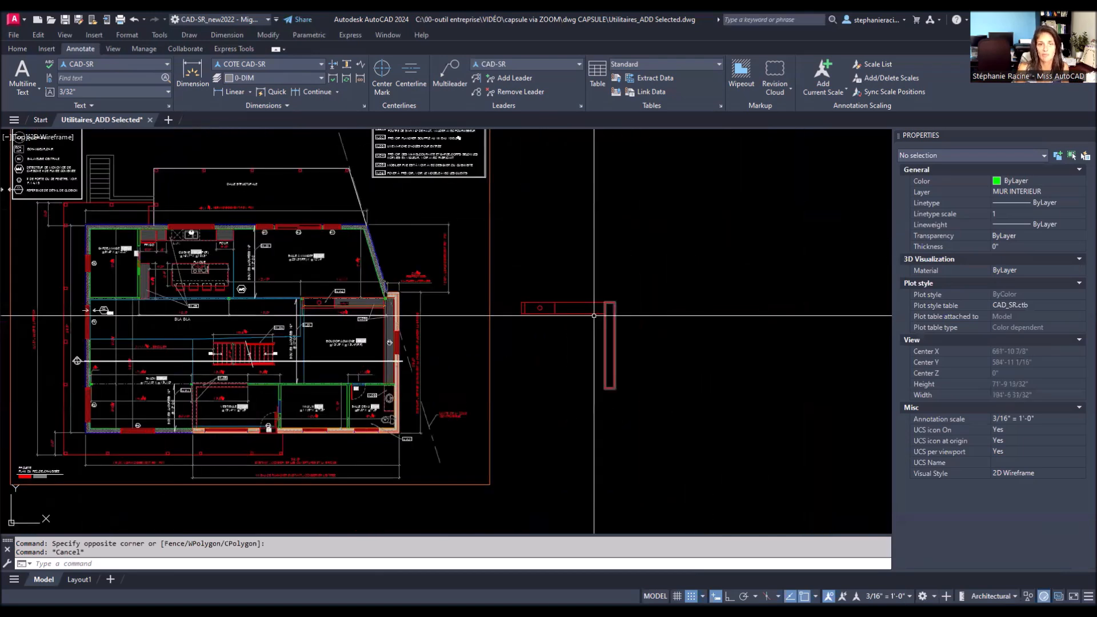
{"action": "scroll", "coordinate": [567, 320], "scroll_direction": "up", "scroll_amount": 4}
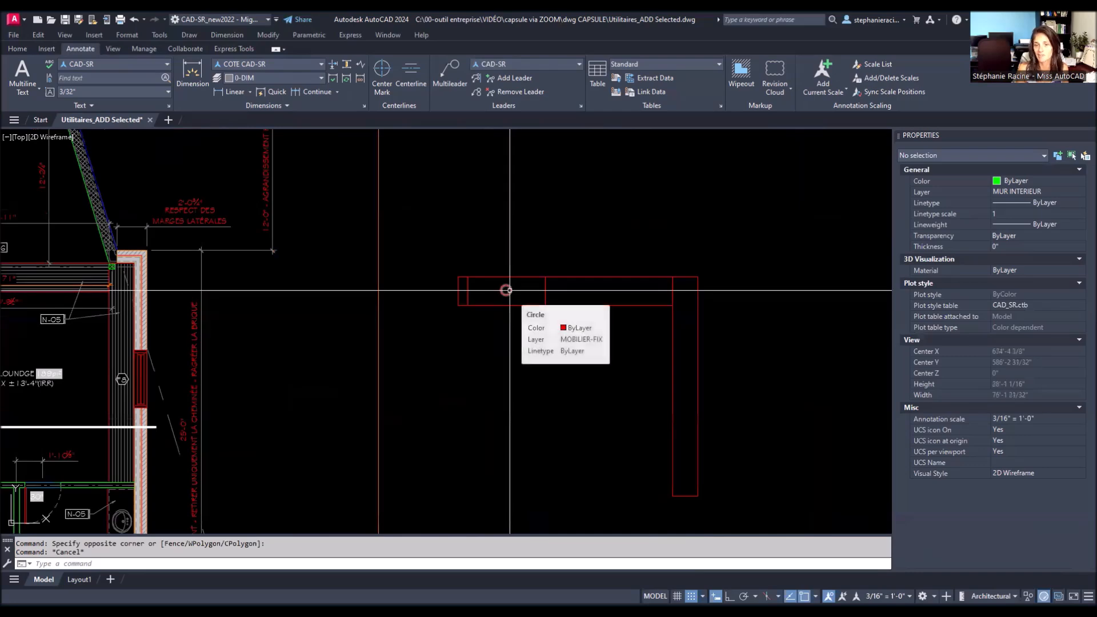
{"action": "left_click", "coordinate": [510, 290]}
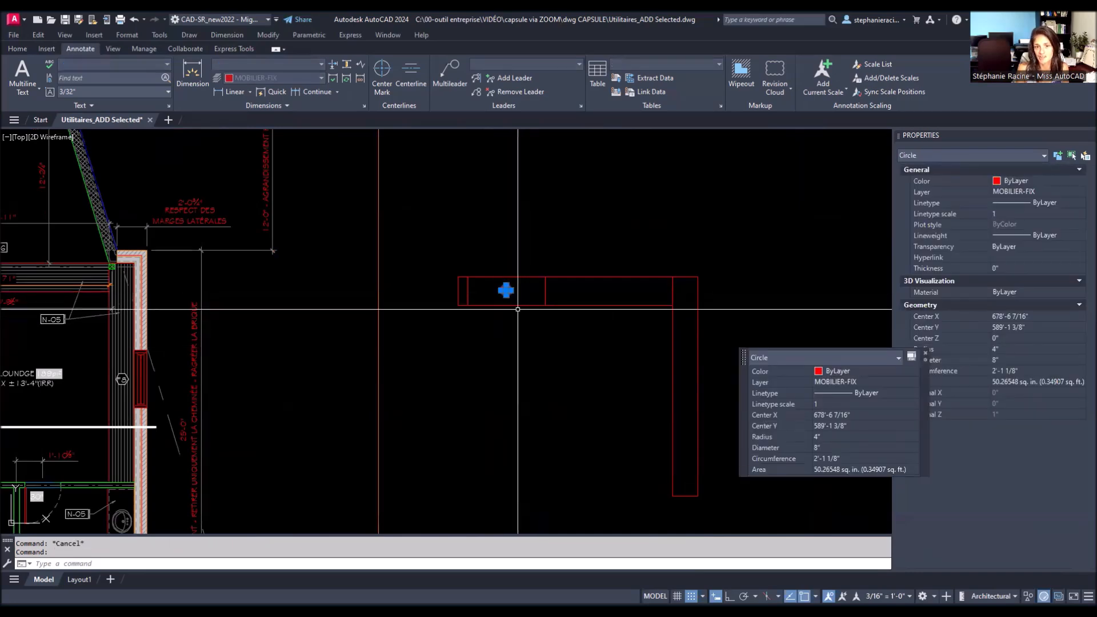
{"action": "right_click", "coordinate": [511, 287]}
{"action": "left_click", "coordinate": [538, 440]}
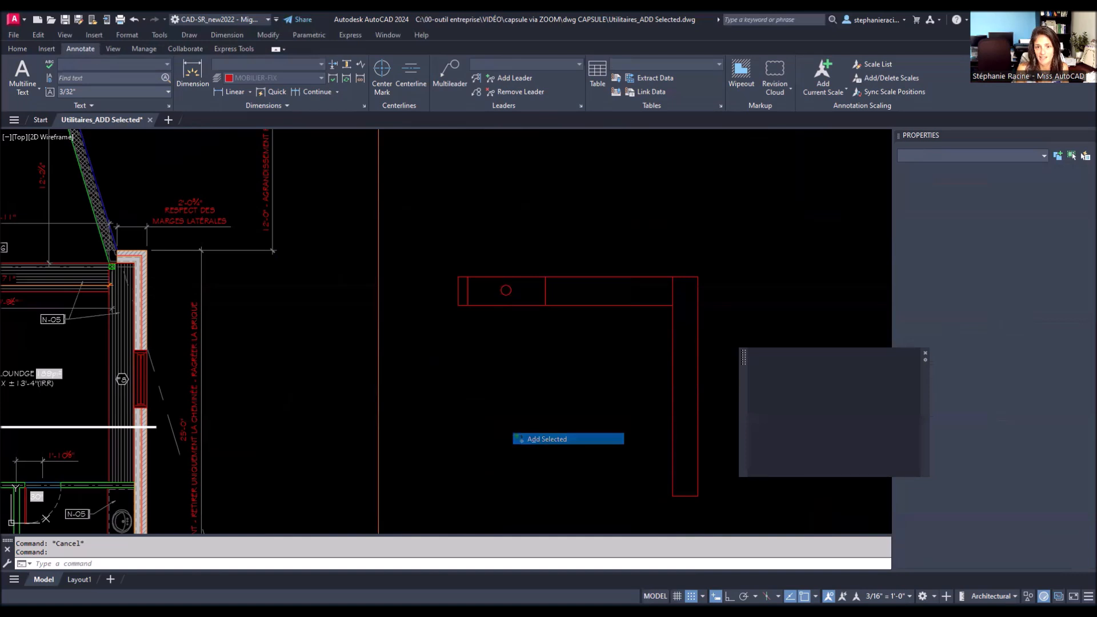
{"action": "left_click", "coordinate": [540, 363]}
{"action": "left_click", "coordinate": [549, 368]}
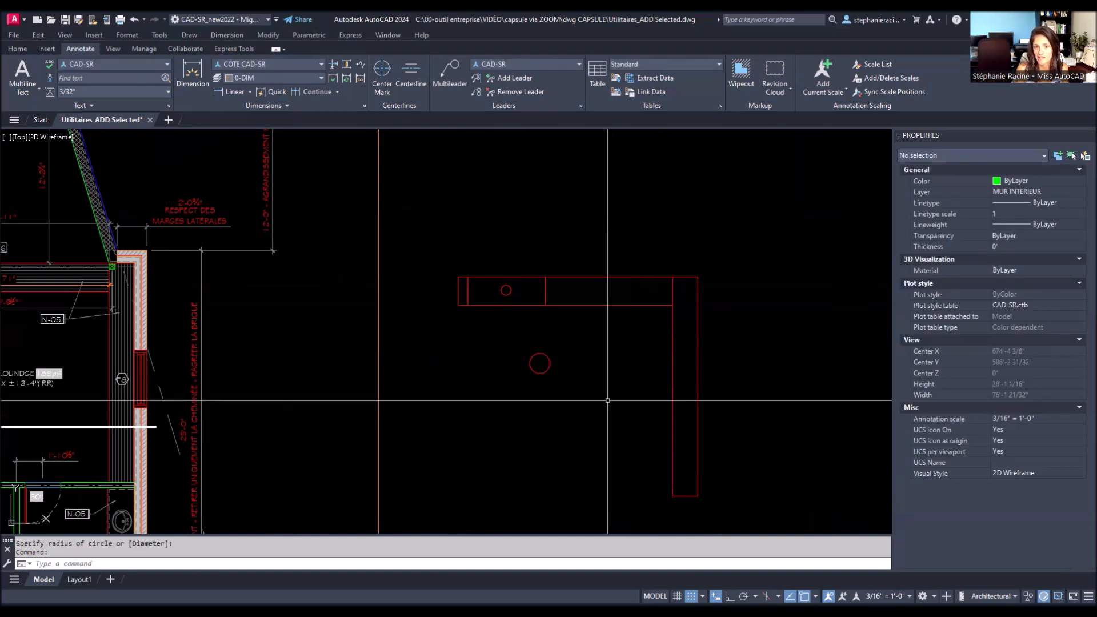
- Check the layer and other properties of the new circle below the counter copy
{"action": "left_click", "coordinate": [574, 330]}
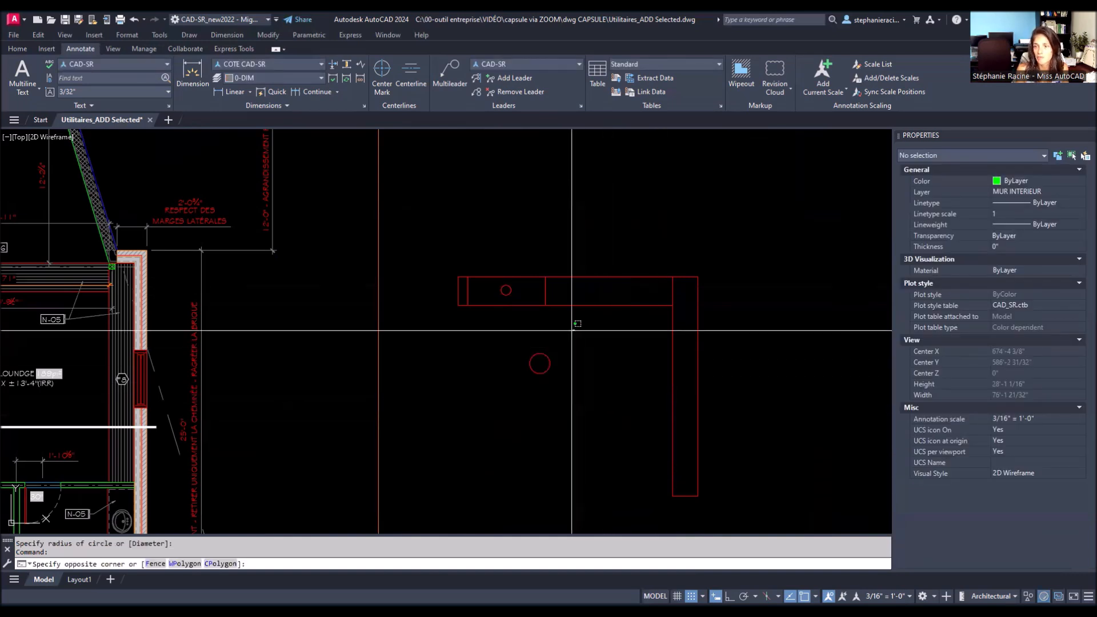
{"action": "left_click", "coordinate": [534, 373]}
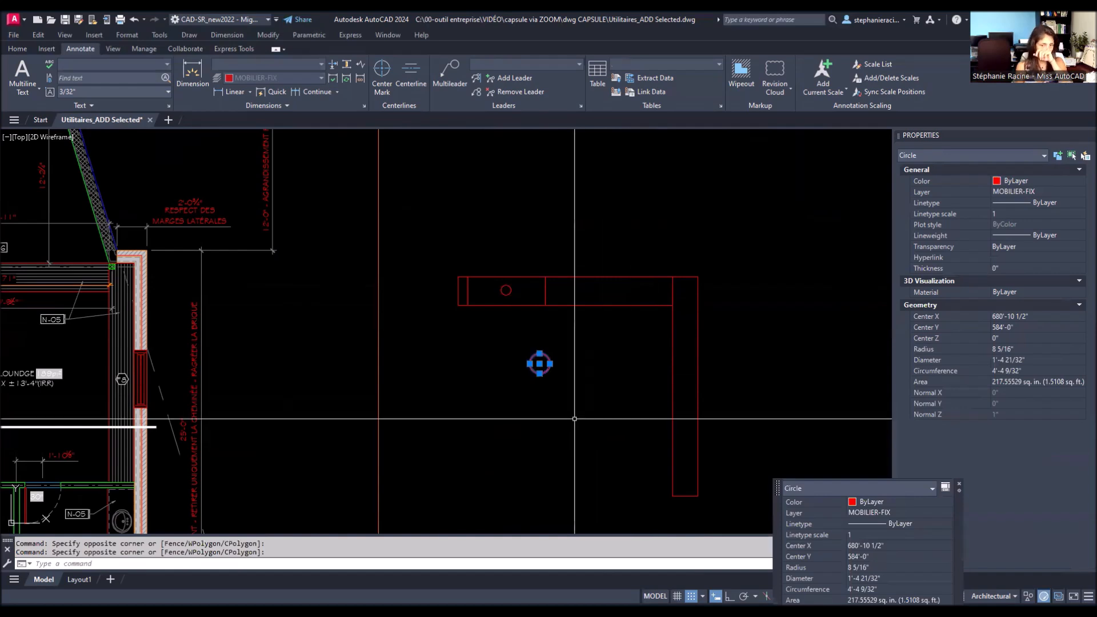
{"action": "key", "text": "Escape"}
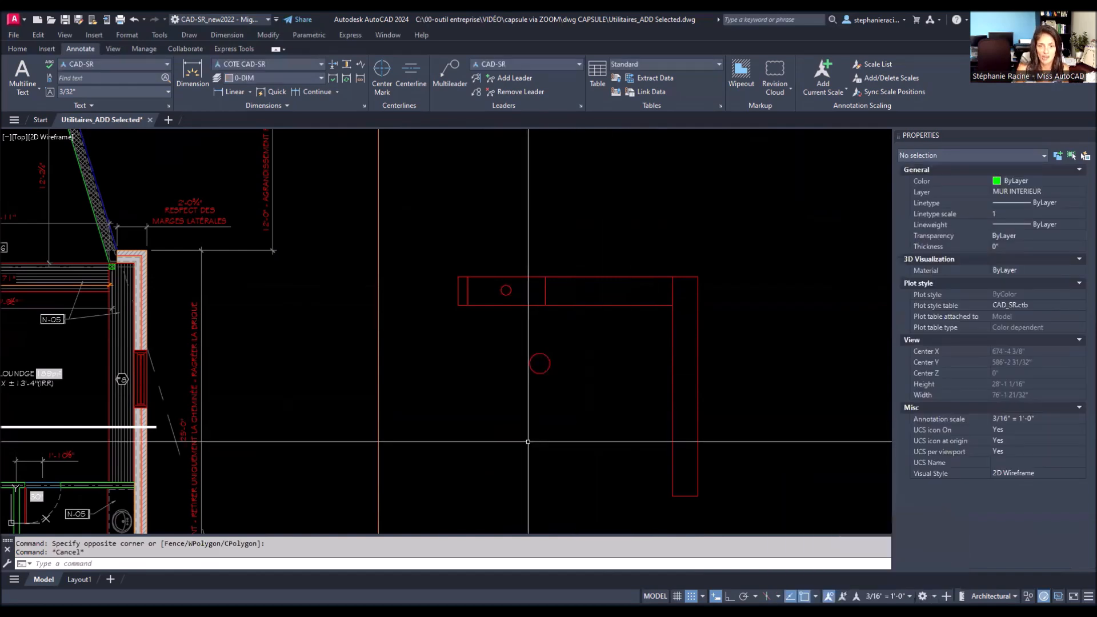
- Use Add Selected on the horizontal counter hatch above BOUDOIR/LOUNDGE to hatch the empty horizontal rectangle of the counter copy, selecting it as boundary
{"action": "middle_click_drag", "start_coordinate": [528, 442], "coordinate": [658, 408]}
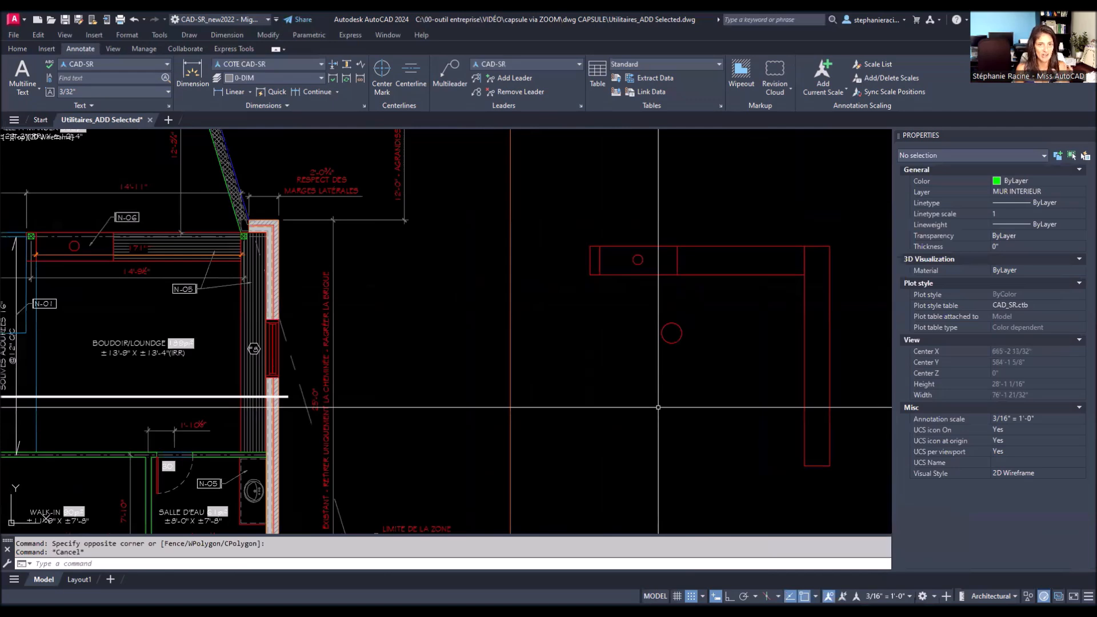
{"action": "left_click", "coordinate": [173, 245]}
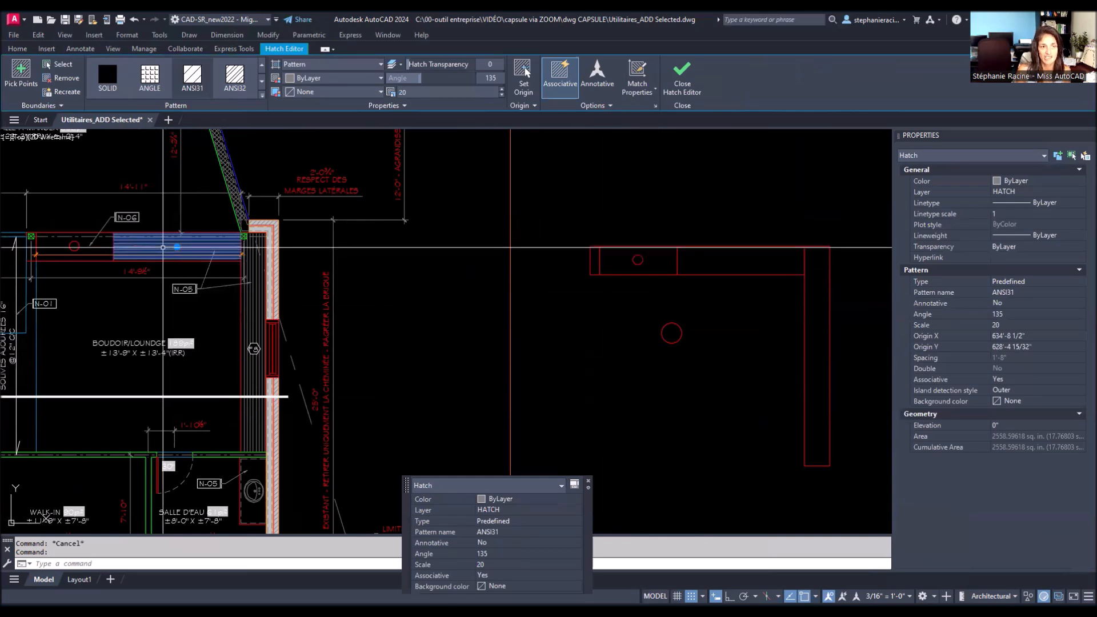
{"action": "right_click", "coordinate": [165, 247]}
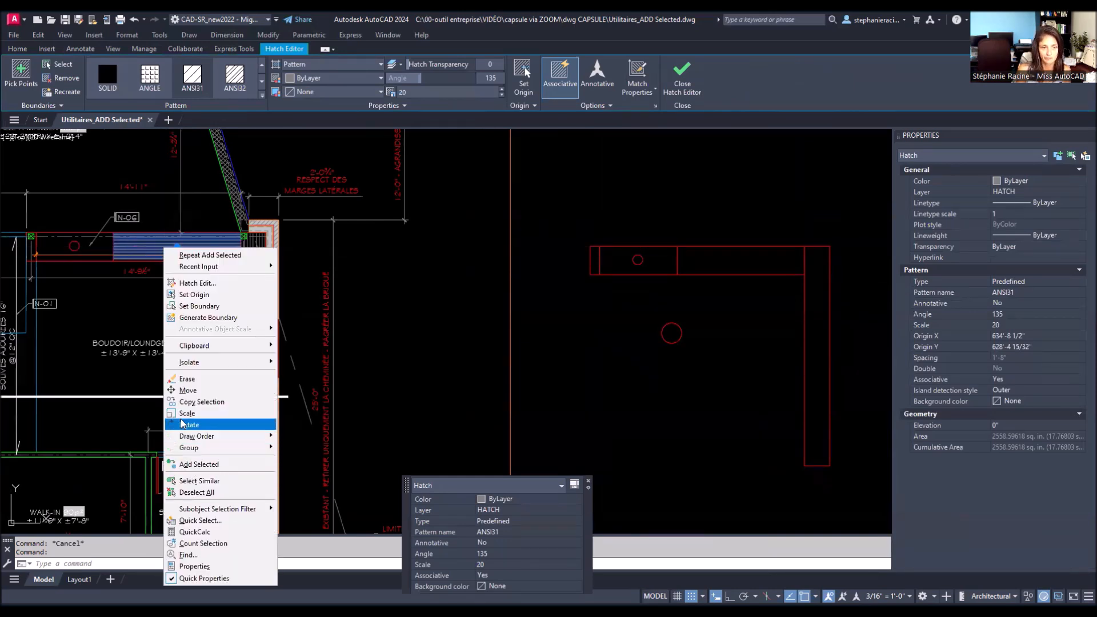
{"action": "left_click", "coordinate": [183, 465]}
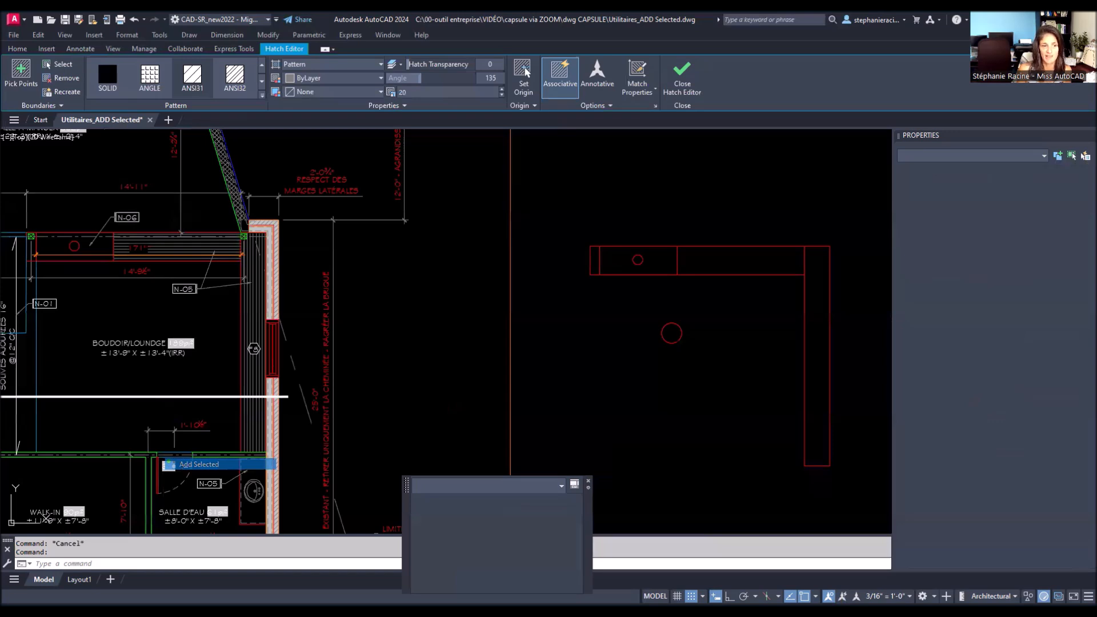
{"action": "left_click", "coordinate": [199, 464]}
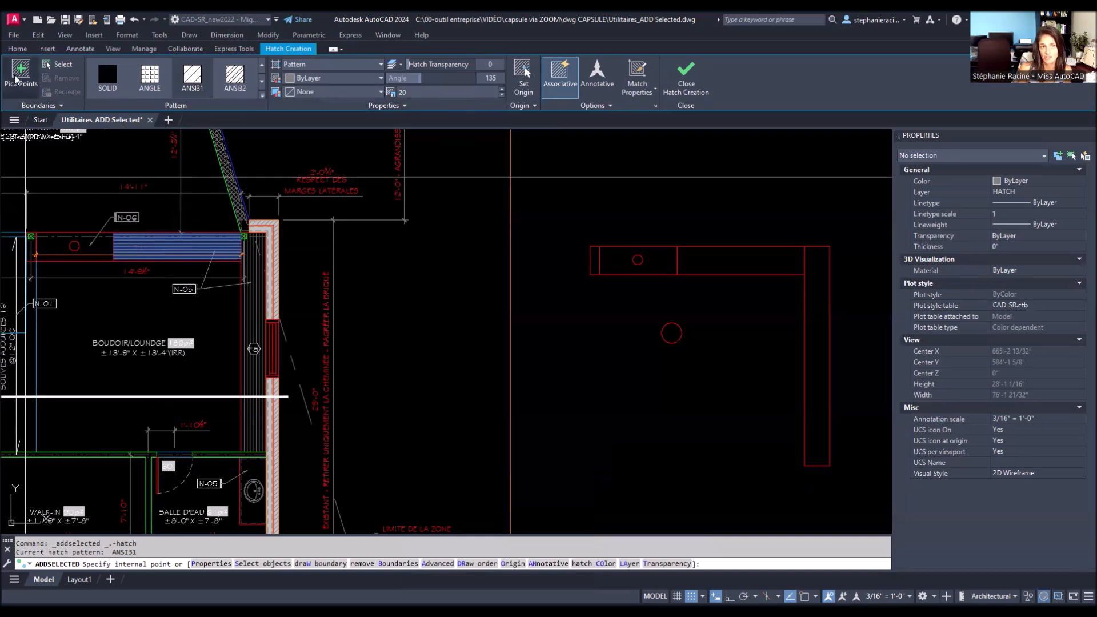
{"action": "left_click", "coordinate": [56, 68]}
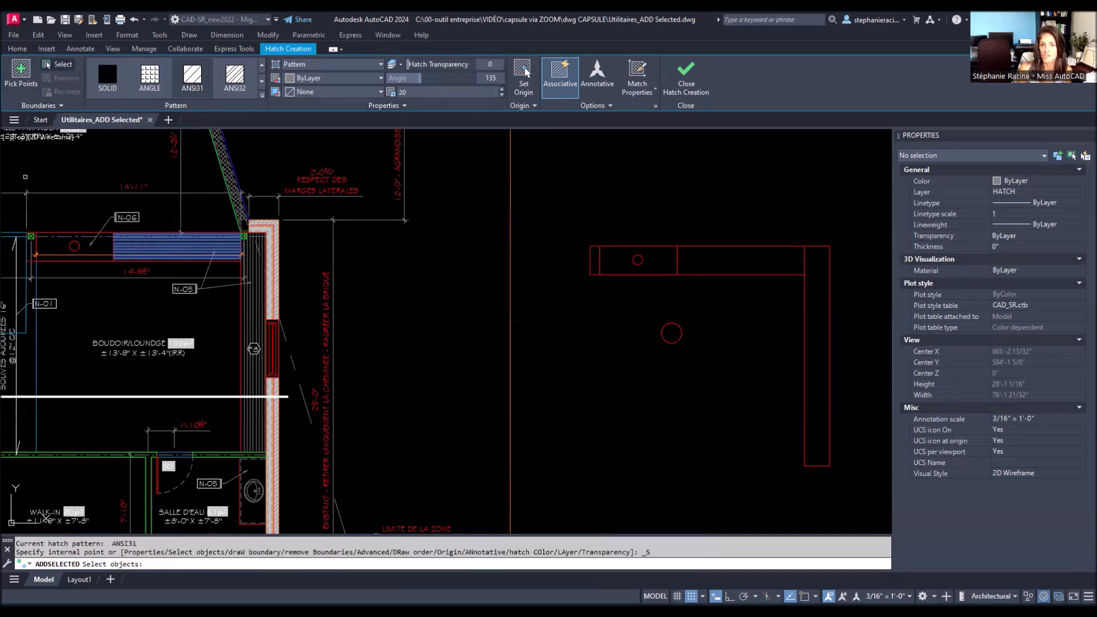
{"action": "left_click", "coordinate": [737, 274]}
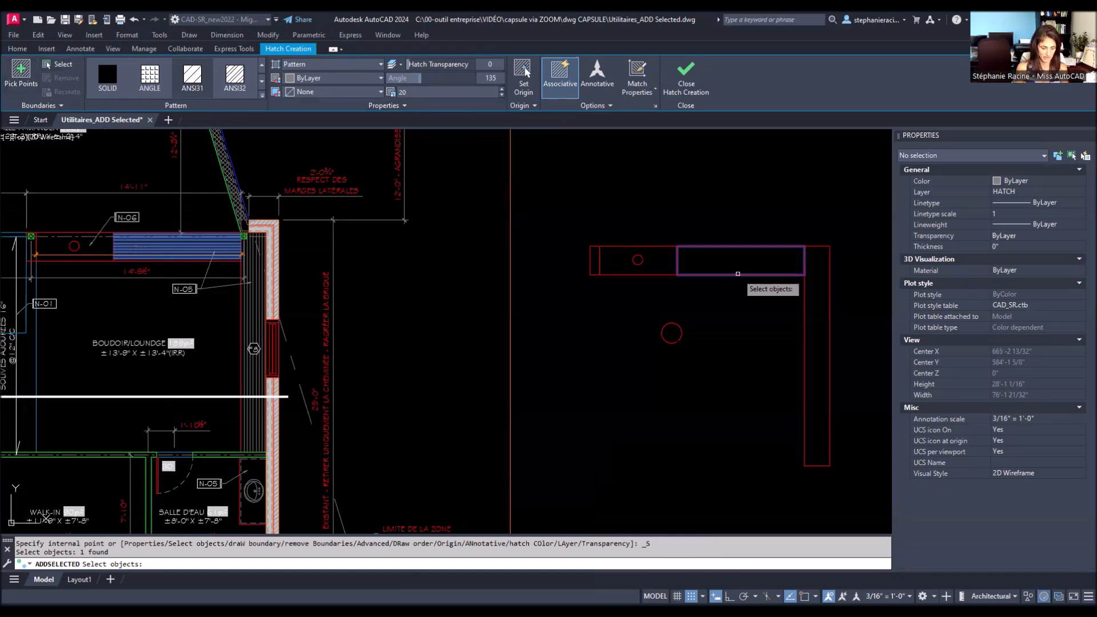
{"action": "key", "text": "Return"}
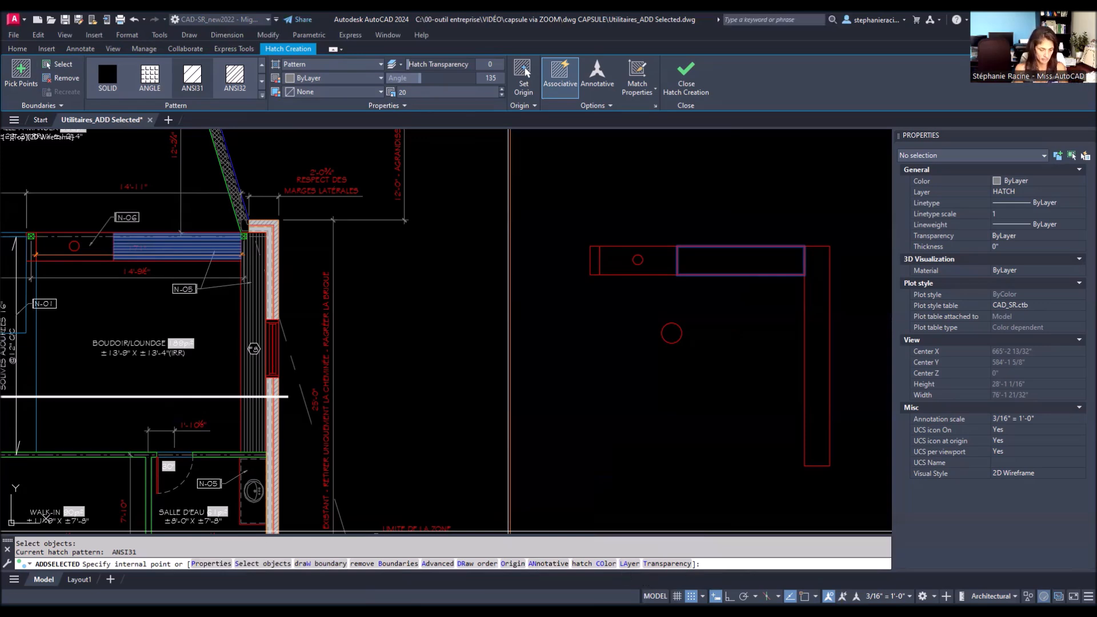
{"action": "key", "text": "Return"}
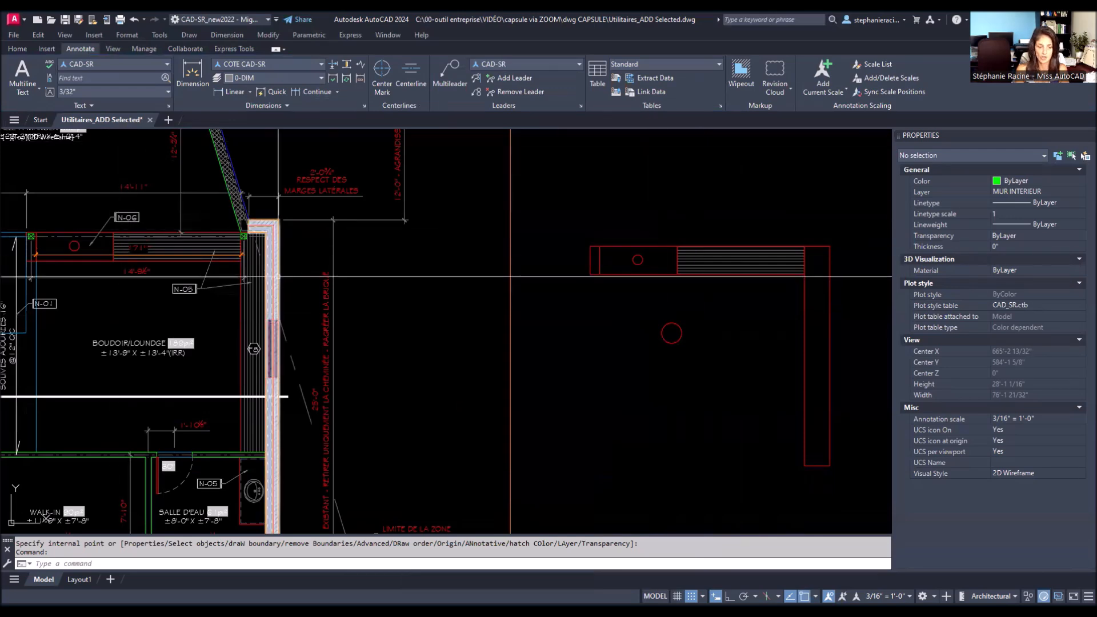
- Use Add Selected on the vertical counter hatch beside BOUDOIR/LOUNDGE to hatch the vertical rectangle of the counter copy
{"action": "left_click", "coordinate": [253, 301]}
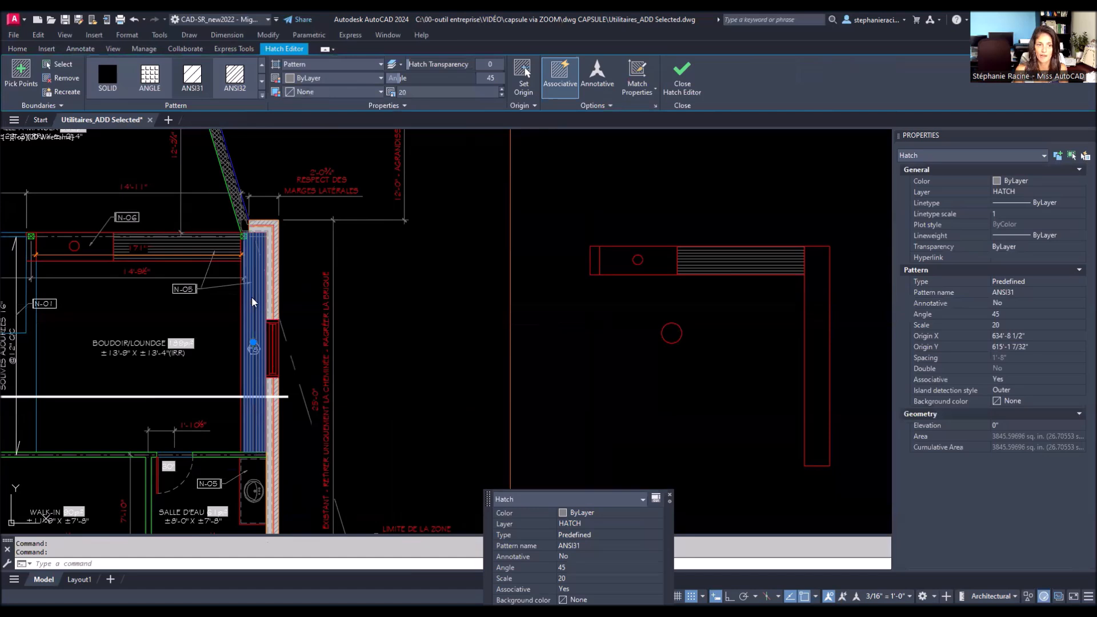
{"action": "right_click", "coordinate": [251, 301]}
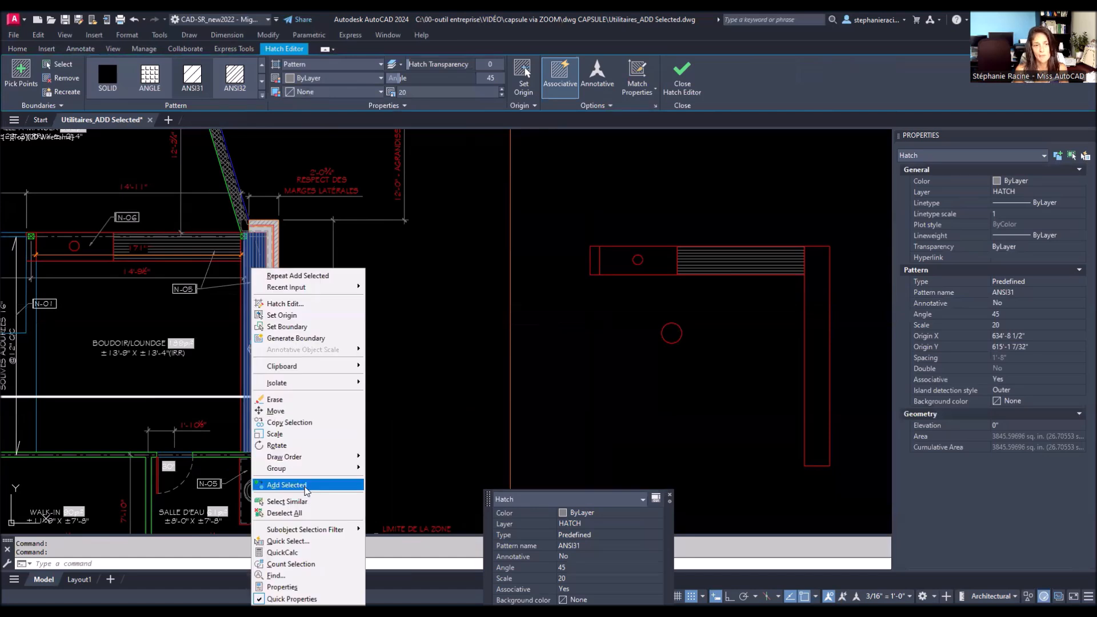
{"action": "left_click", "coordinate": [288, 485]}
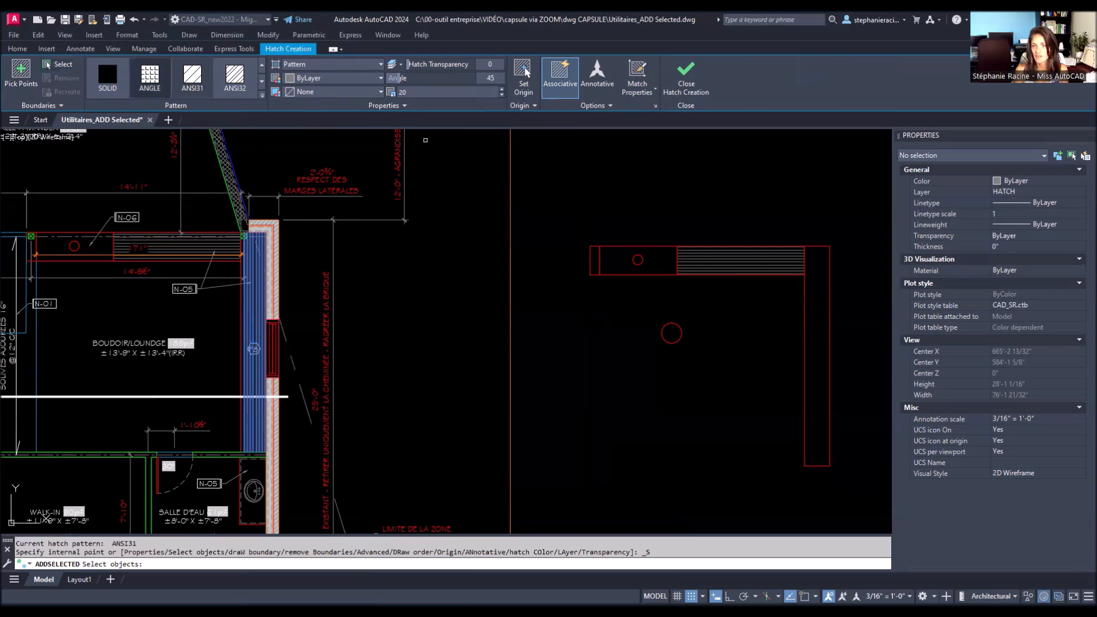
{"action": "left_click", "coordinate": [803, 323]}
{"action": "key", "text": "Return"}
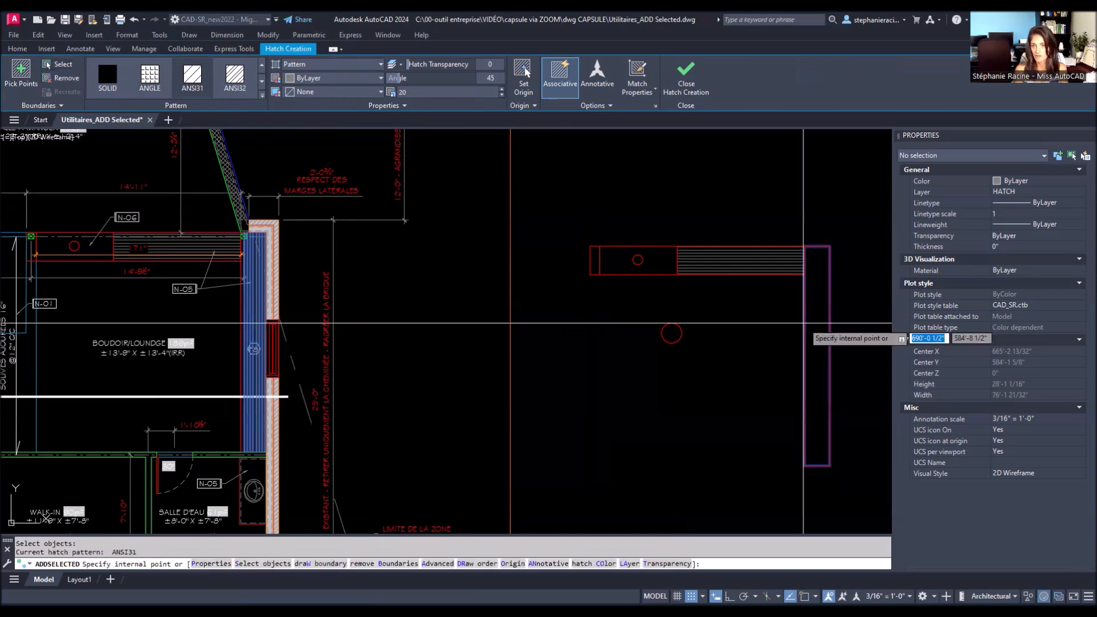
{"action": "key", "text": "Return"}
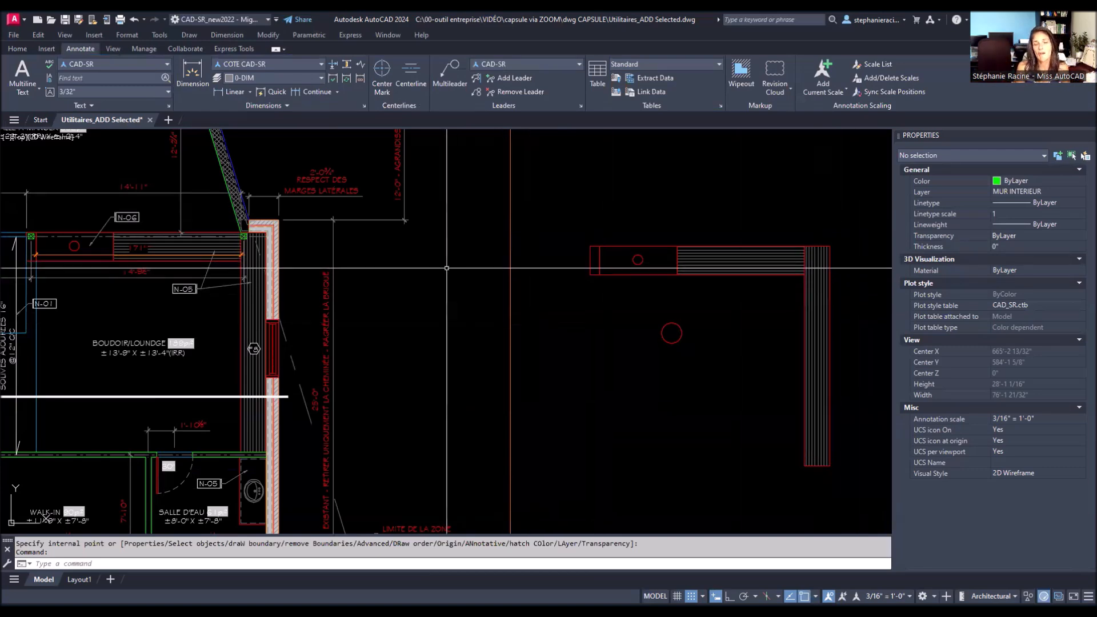
- Use Add Selected on the short wall polyline beside the SALLE D'EAU door to draw a closed four-sided polyline in the space above WALK-IN
{"action": "scroll", "coordinate": [472, 254], "scroll_direction": "down", "scroll_amount": 2}
{"action": "scroll", "coordinate": [472, 254], "scroll_direction": "down", "scroll_amount": 5}
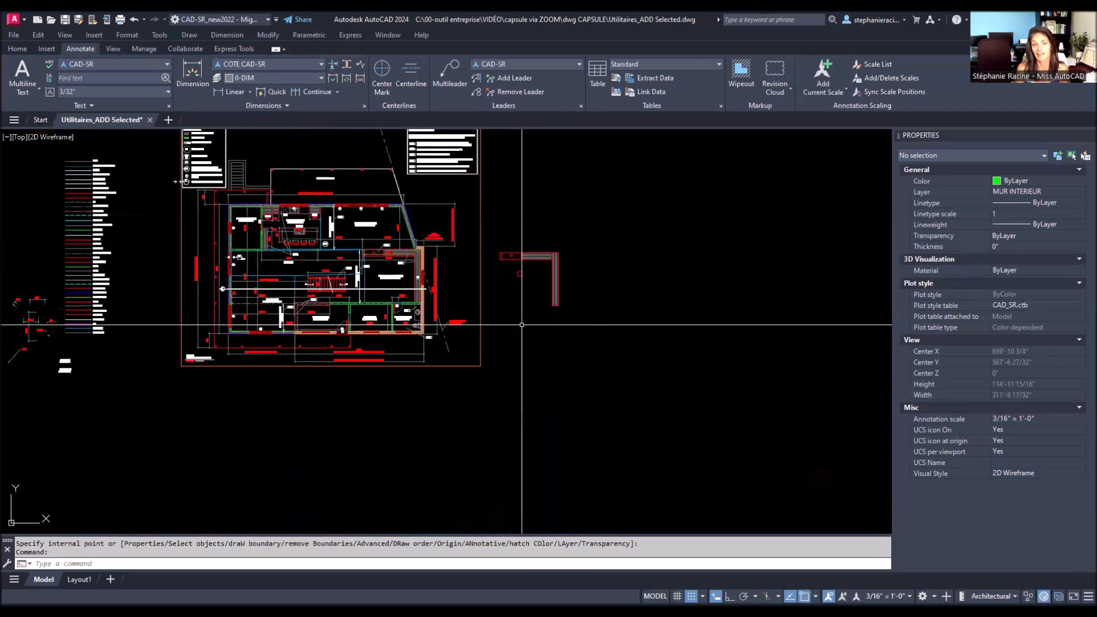
{"action": "scroll", "coordinate": [489, 310], "scroll_direction": "up", "scroll_amount": 5}
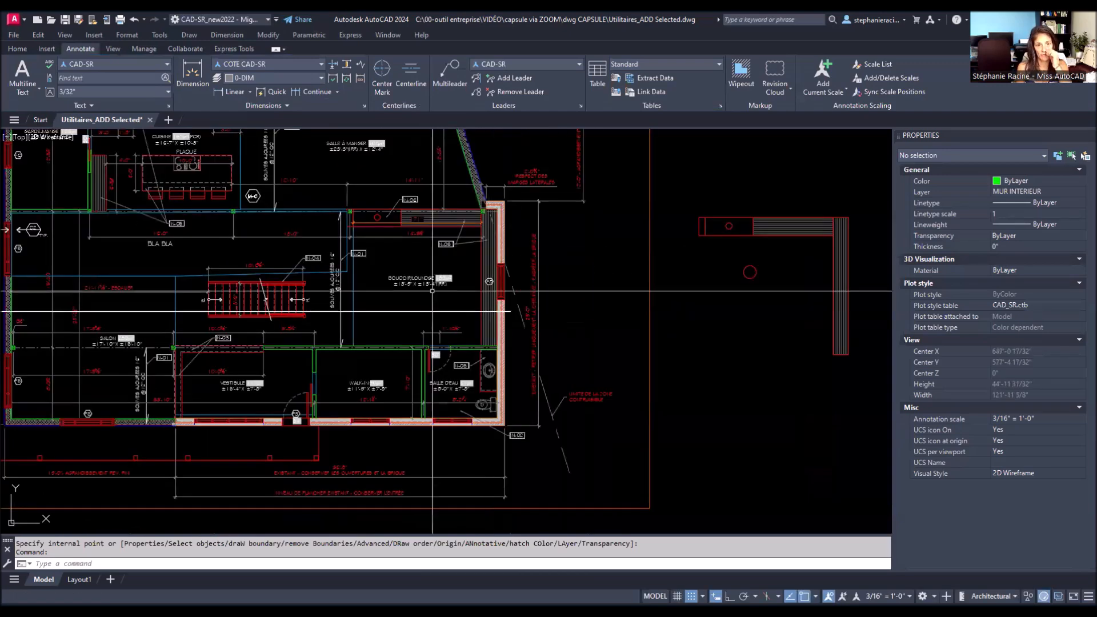
{"action": "scroll", "coordinate": [432, 397], "scroll_direction": "up", "scroll_amount": 2}
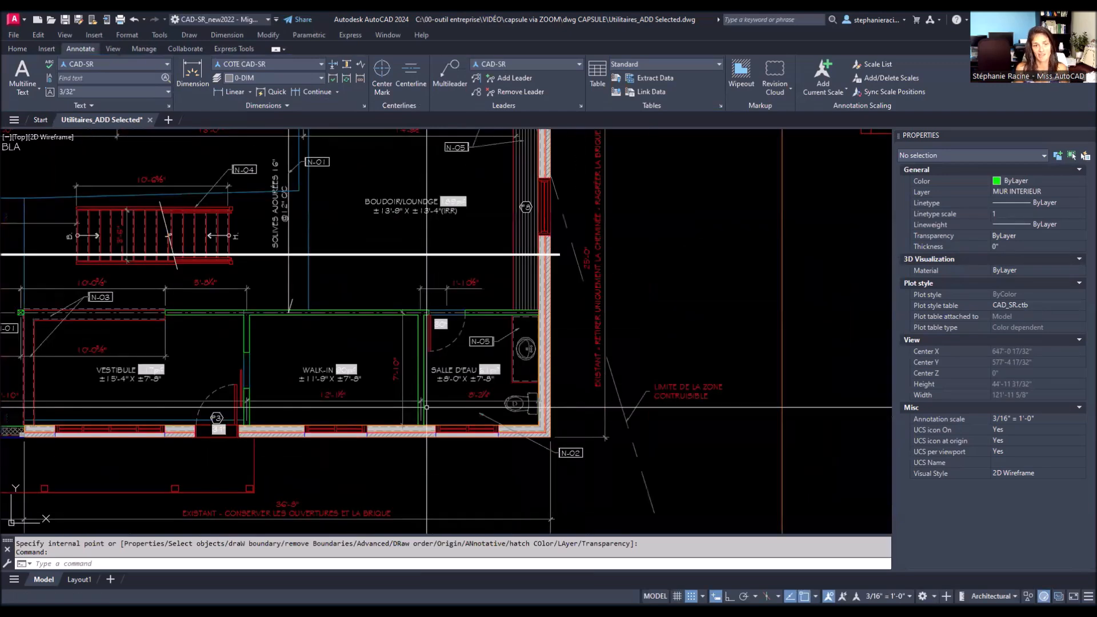
{"action": "left_click", "coordinate": [426, 370]}
{"action": "left_click", "coordinate": [426, 314]}
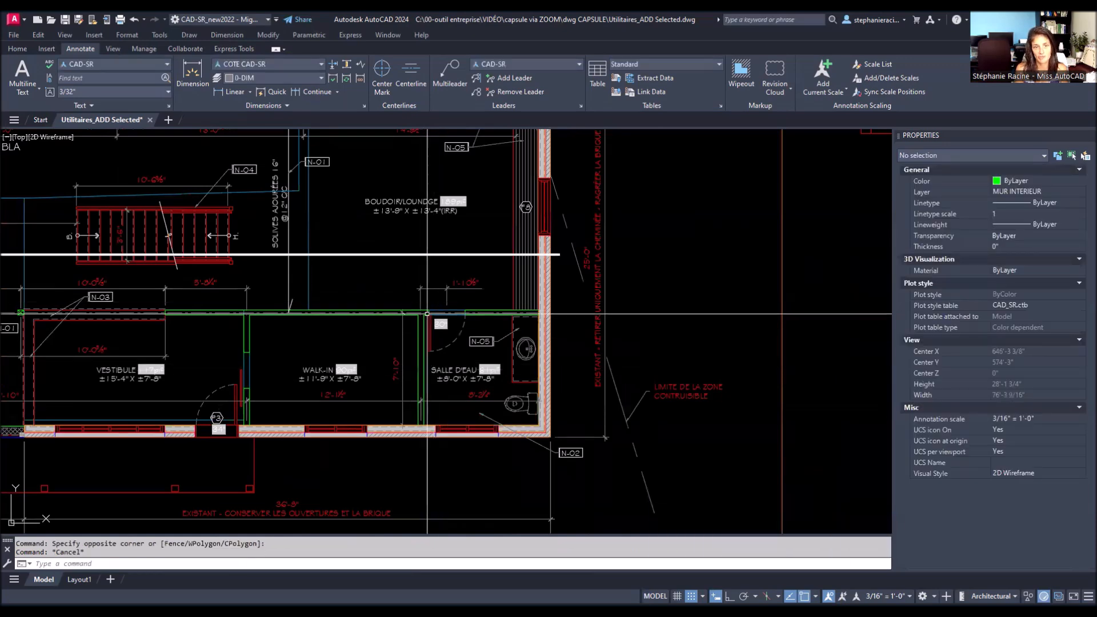
{"action": "scroll", "coordinate": [426, 312], "scroll_direction": "up", "scroll_amount": 4}
{"action": "key", "text": "Escape"}
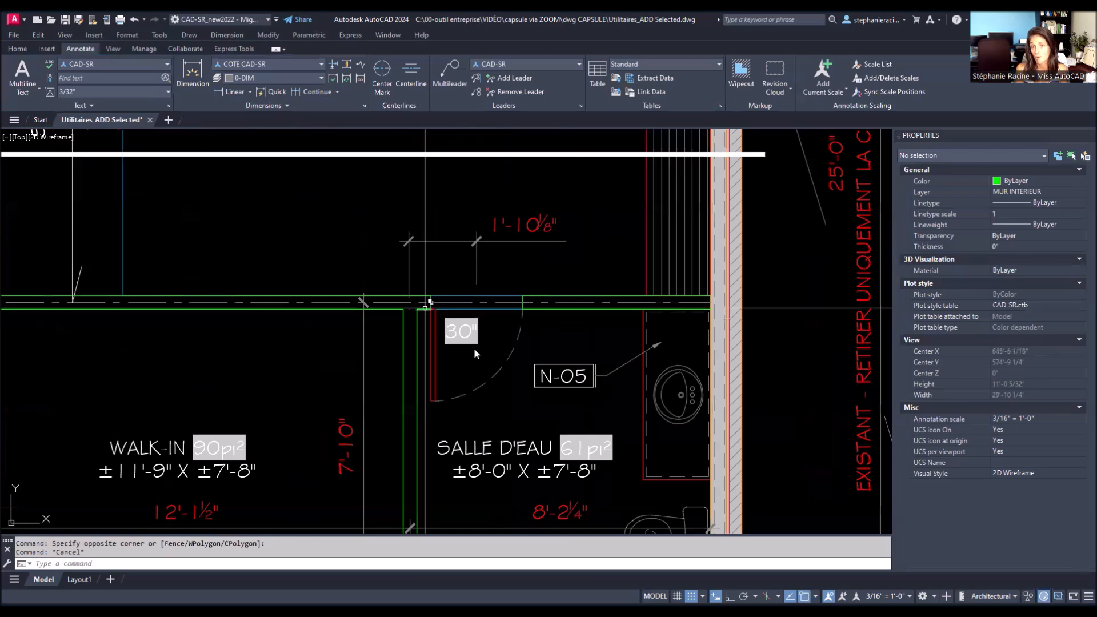
{"action": "left_click", "coordinate": [426, 308]}
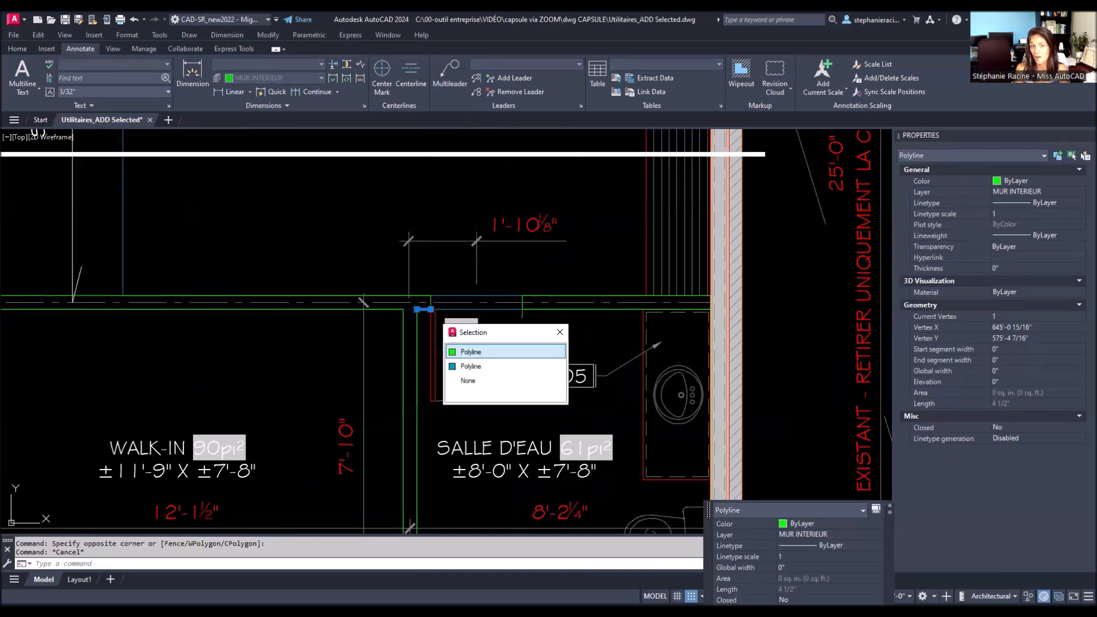
{"action": "right_click", "coordinate": [420, 316]}
{"action": "left_click", "coordinate": [455, 484]}
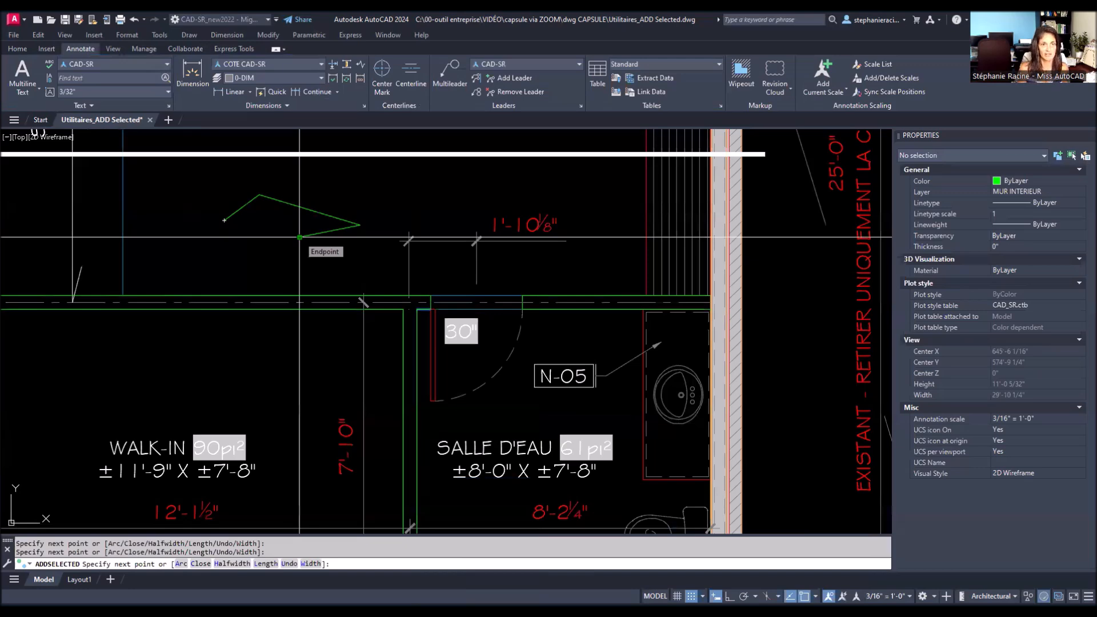
{"action": "type", "text": "cl"}
{"action": "key", "text": "Return"}
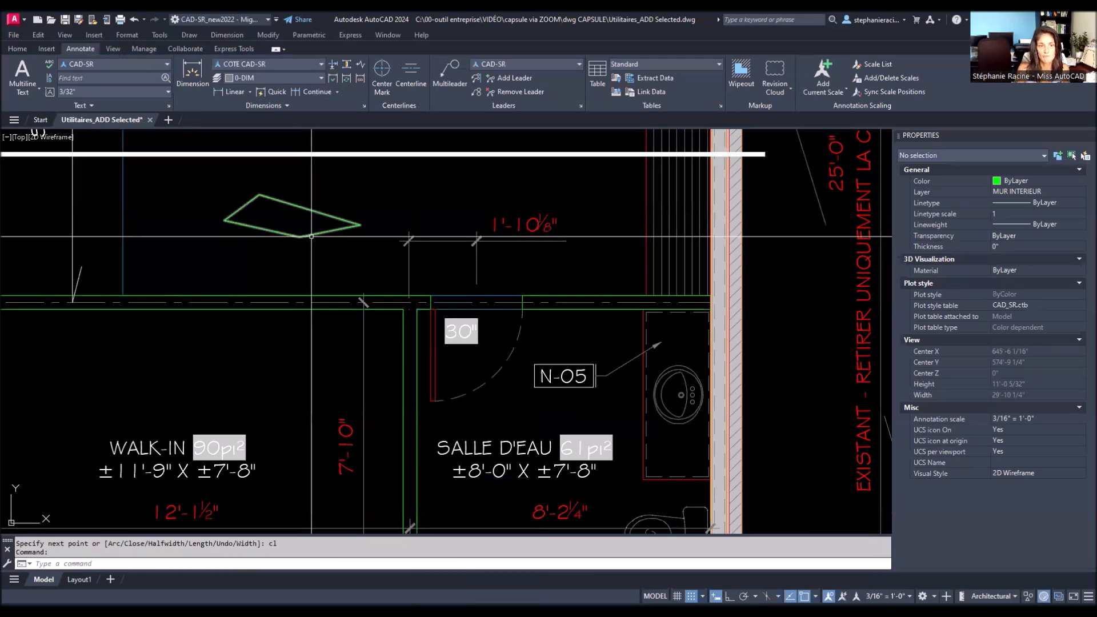
- Compare the properties of the new four-sided polyline with those of the short wall polyline beside the SALLE D'EAU door
{"action": "left_click", "coordinate": [322, 232]}
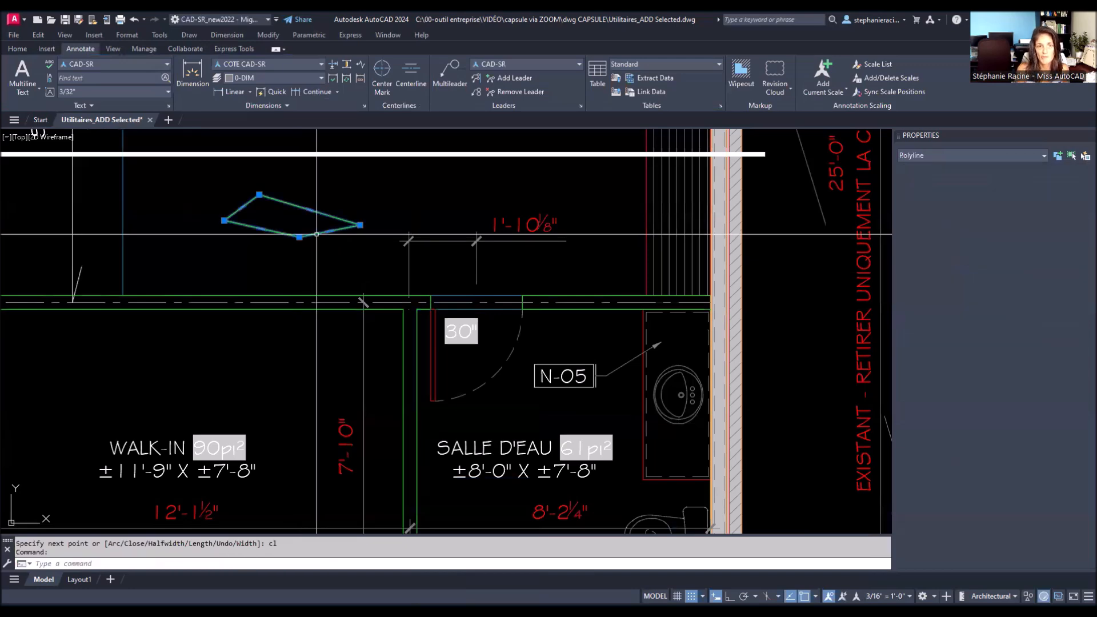
{"action": "left_click", "coordinate": [413, 315]}
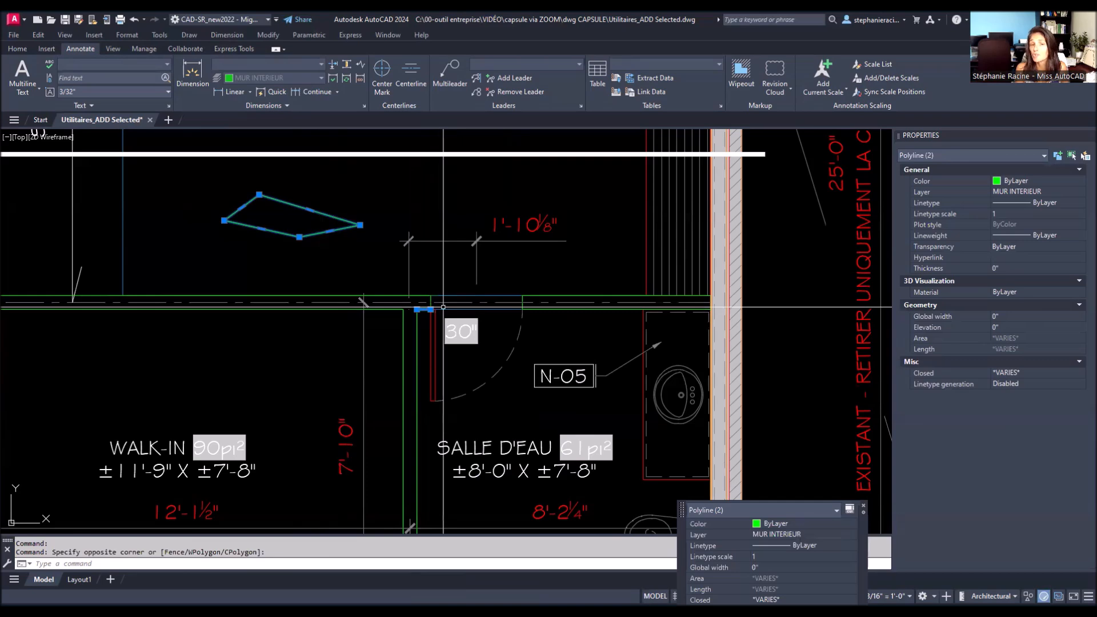
{"action": "key", "text": "Escape"}
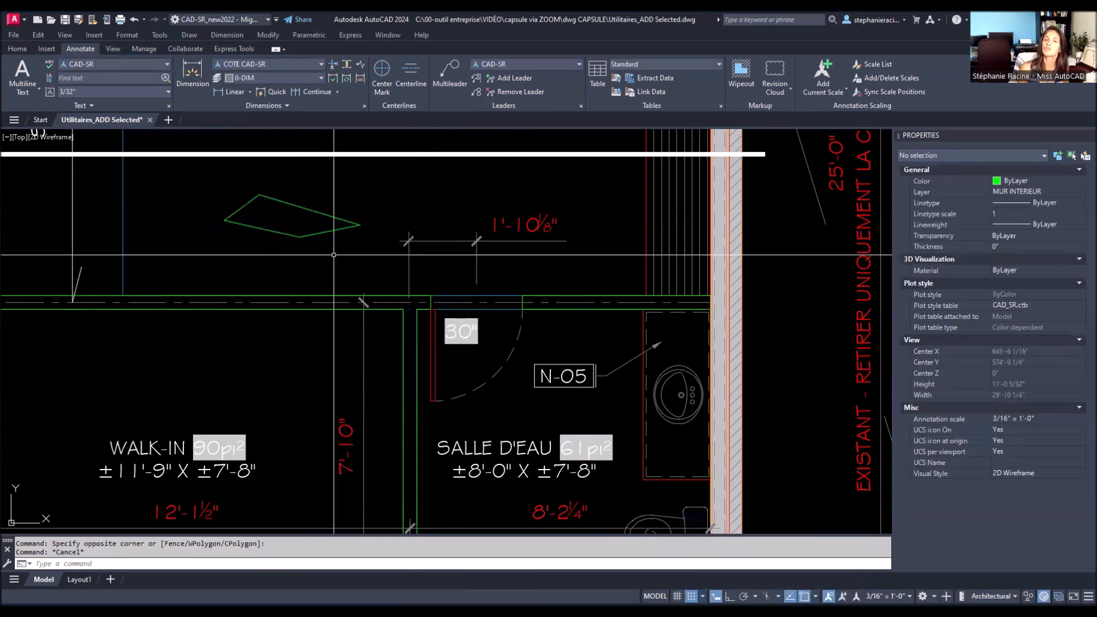